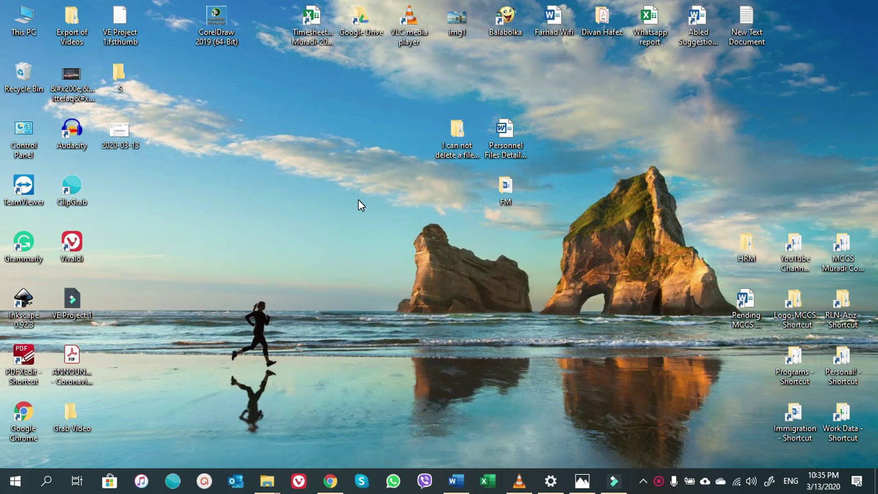
Step: Open Computer Management from This PC and view Disk 0's partitions in Disk Management
right_click(29, 33)
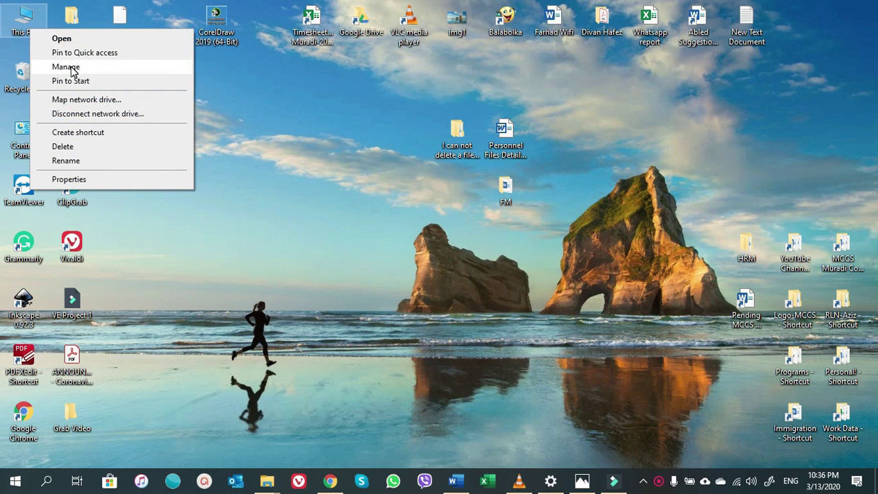
left_click(72, 69)
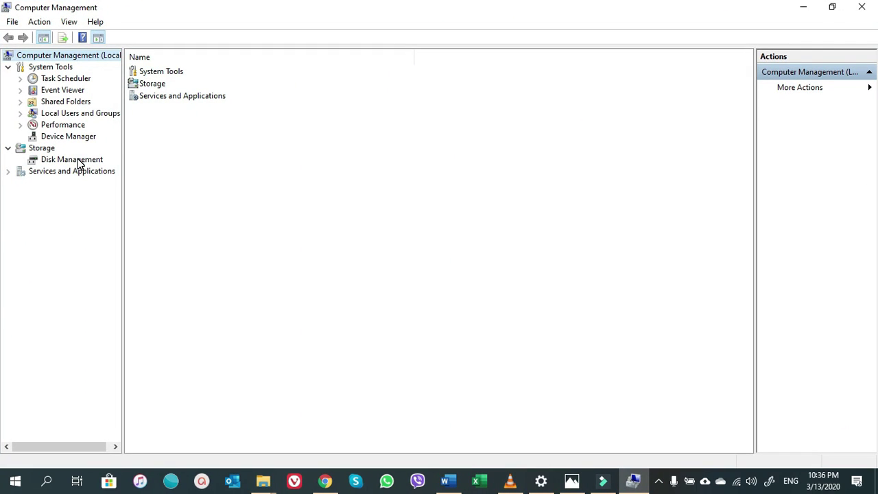
left_click(75, 161)
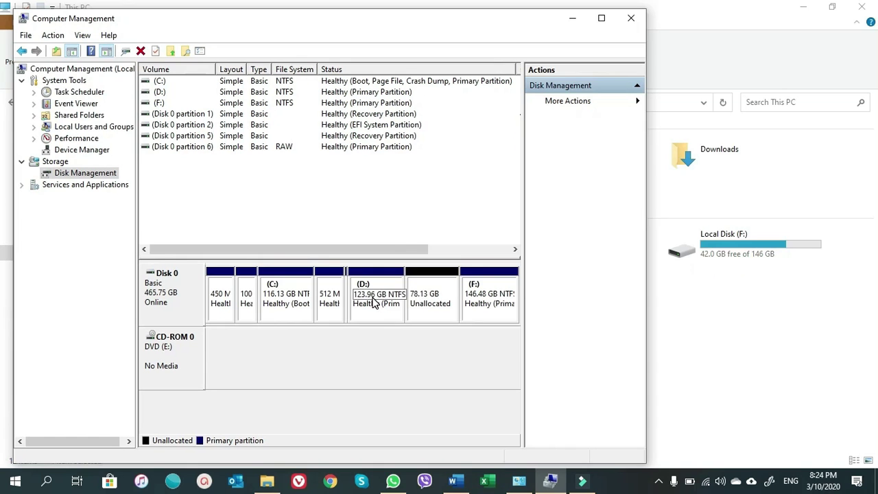
Step: Shrink D: by 40000 MB to 84.90 GB, then maximize the Computer Management window
right_click(375, 301)
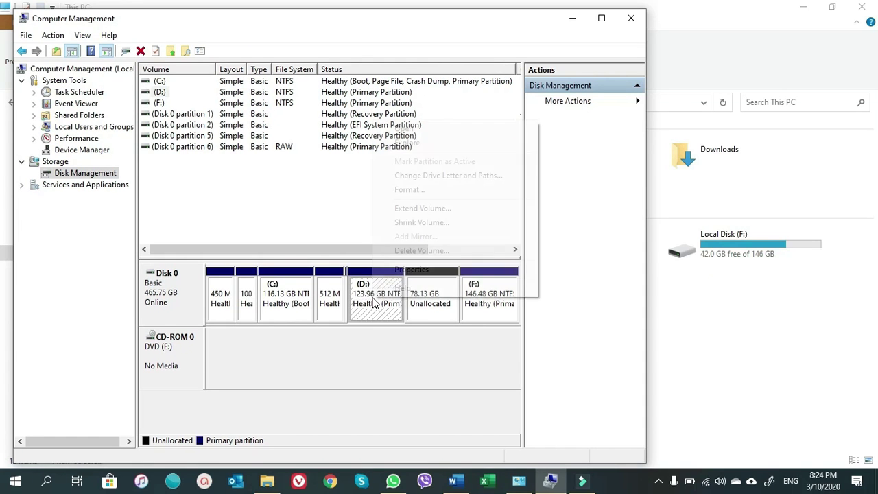
left_click(416, 223)
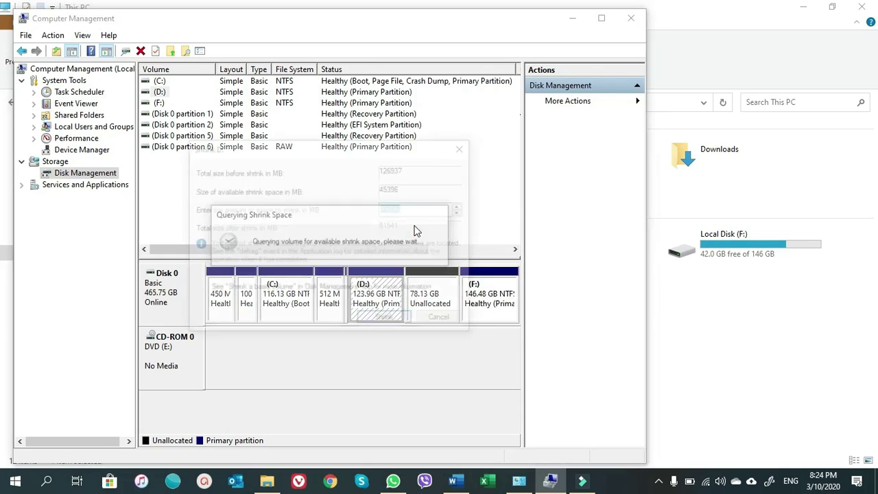
type("40000")
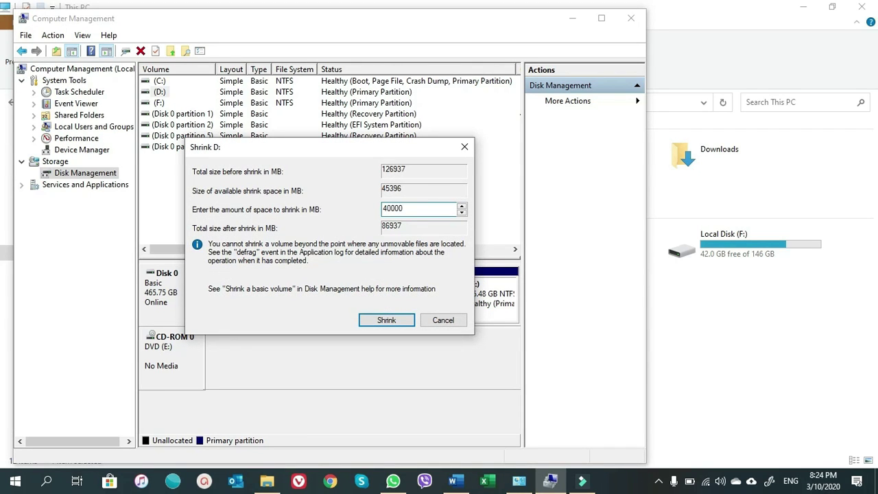
left_click(386, 322)
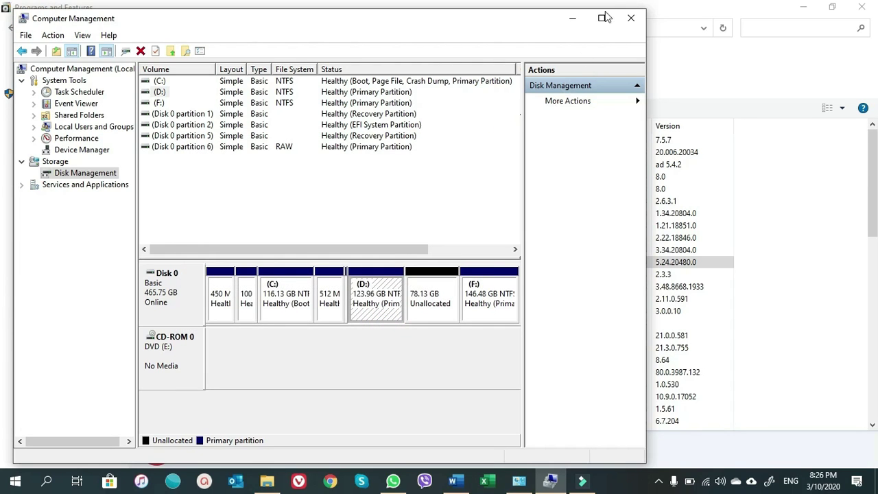
left_click(600, 24)
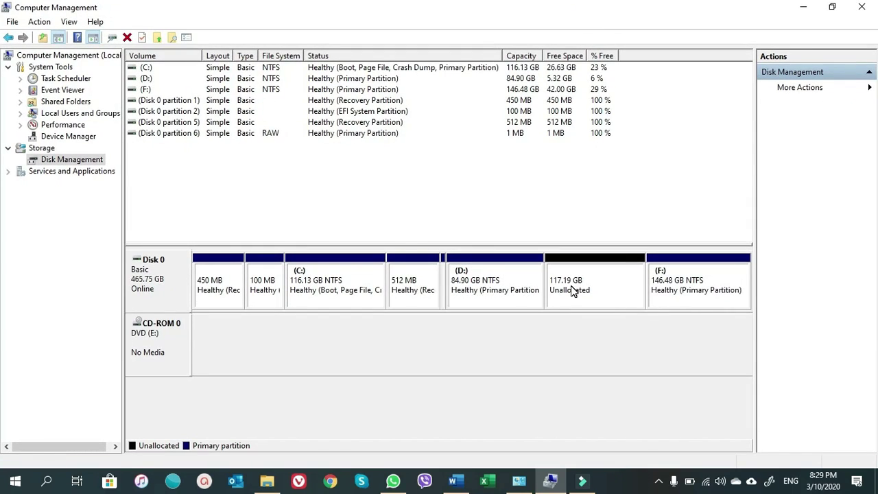
Step: Create a full-size 117.19 GB NTFS quick-formatted simple volume with drive letter G: from the unallocated space
right_click(571, 285)
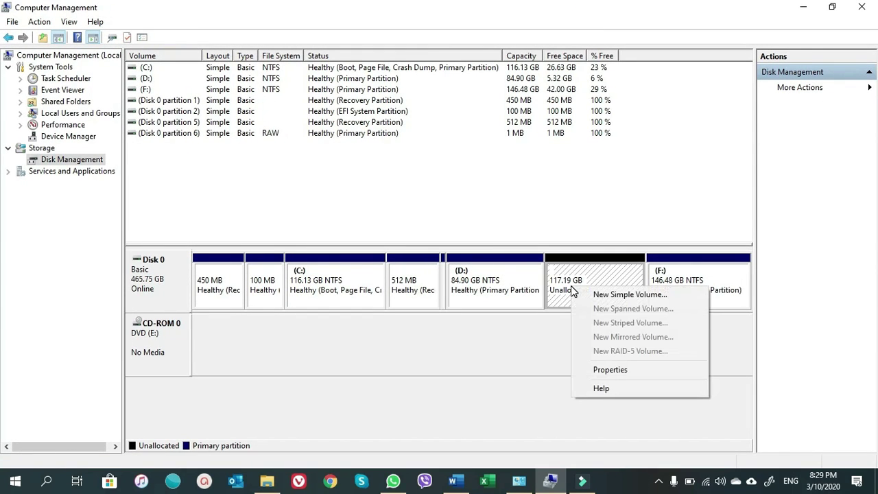
left_click(614, 295)
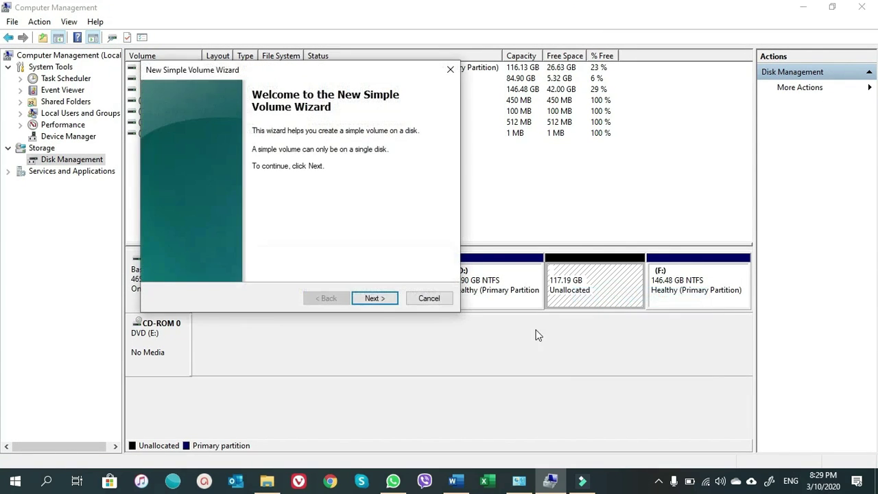
left_click(373, 298)
left_click(376, 298)
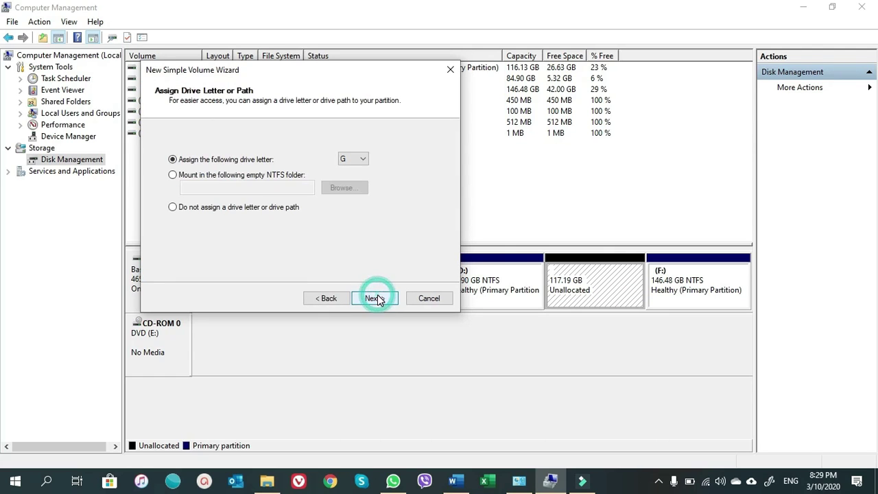
left_click(377, 299)
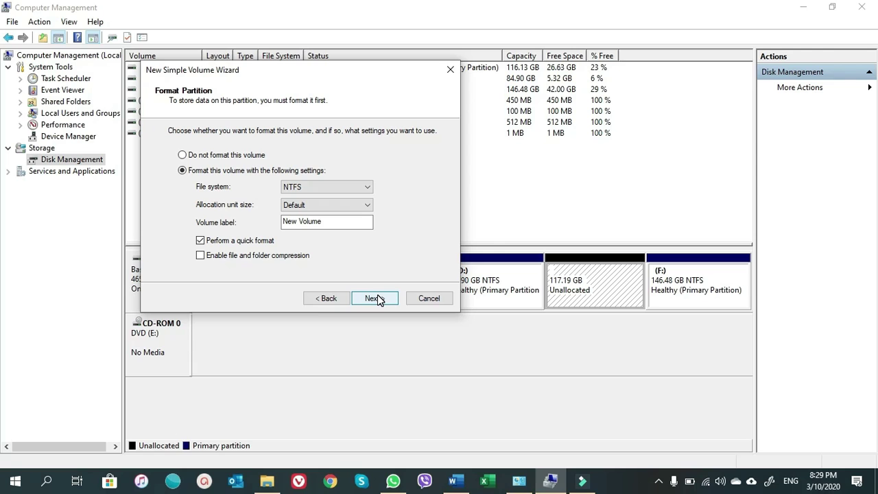
left_click(376, 298)
left_click(375, 298)
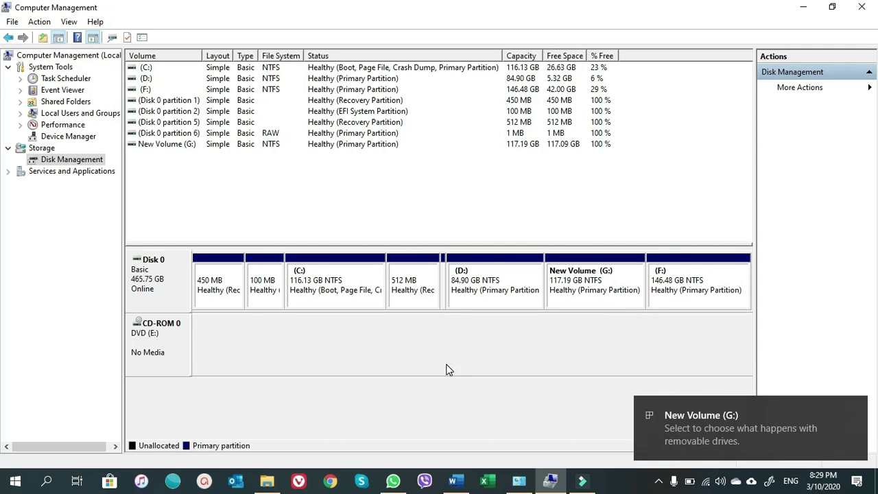
Step: Open Local Disk (D:) and cut all 23 items
left_click(266, 484)
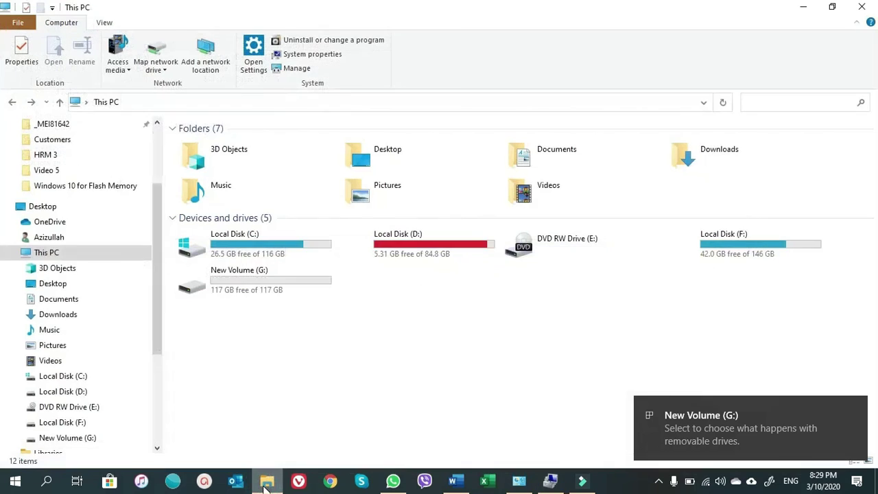
double_click(405, 255)
left_click(282, 242)
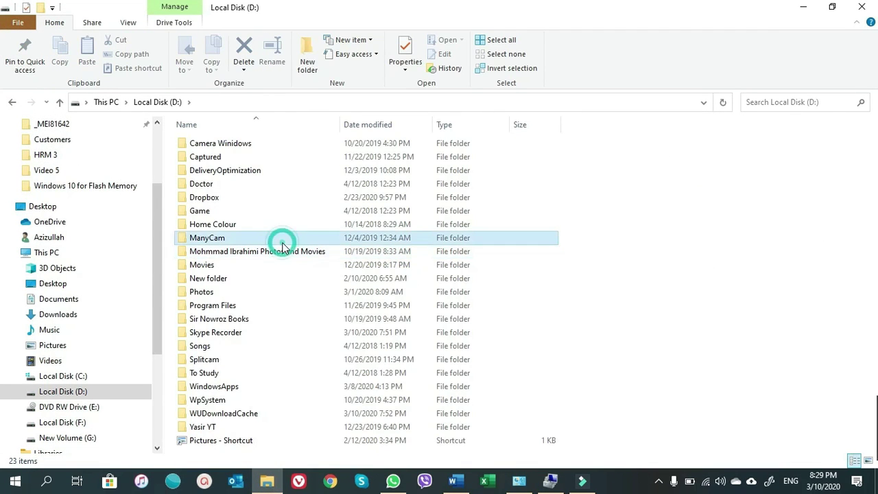
key("ctrl+a")
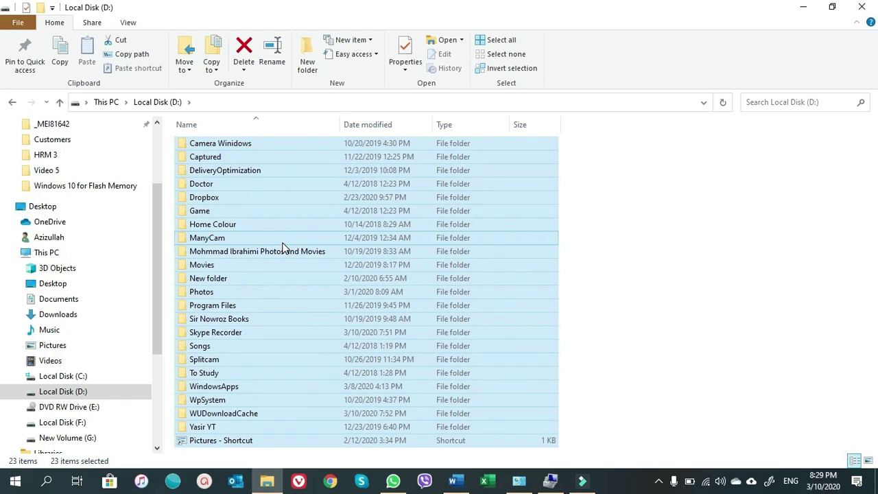
right_click(282, 247)
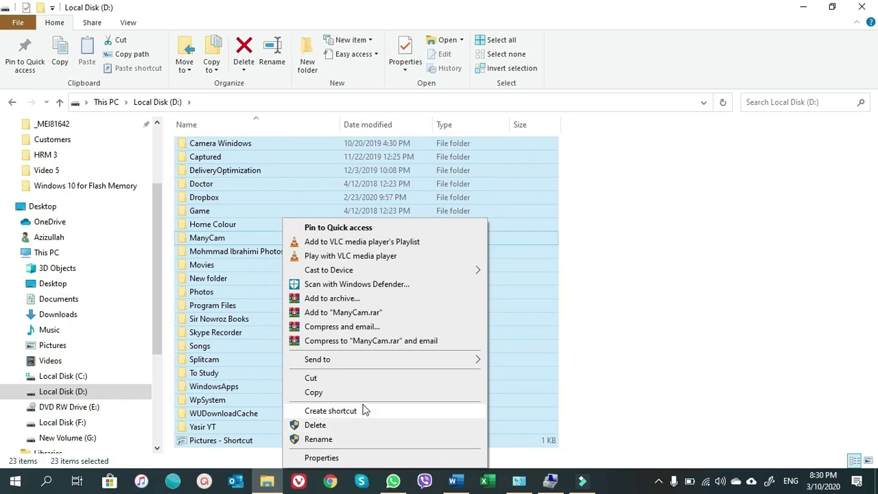
left_click(359, 378)
Step: Paste the cut items into New Volume (G:)
left_click(12, 102)
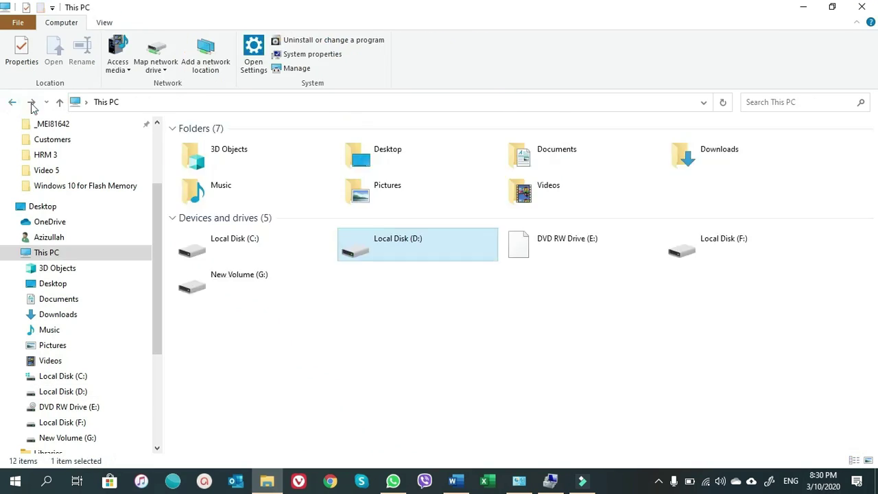
double_click(243, 279)
right_click(317, 256)
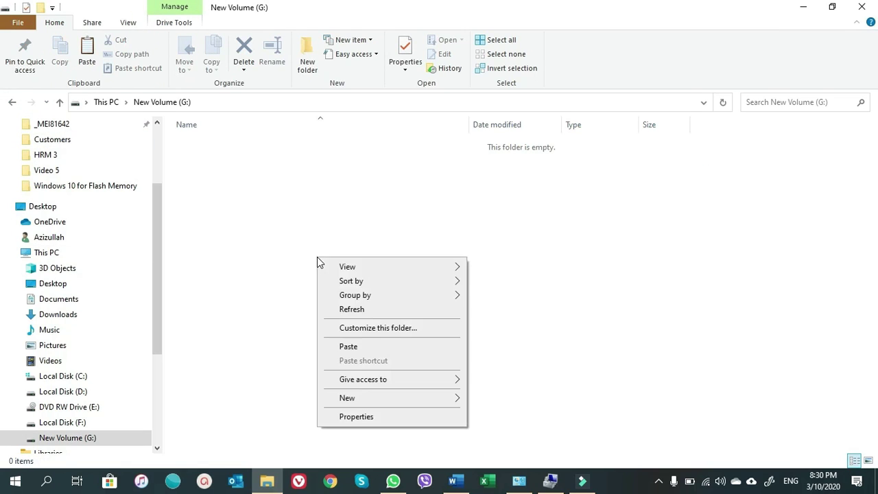
left_click(365, 348)
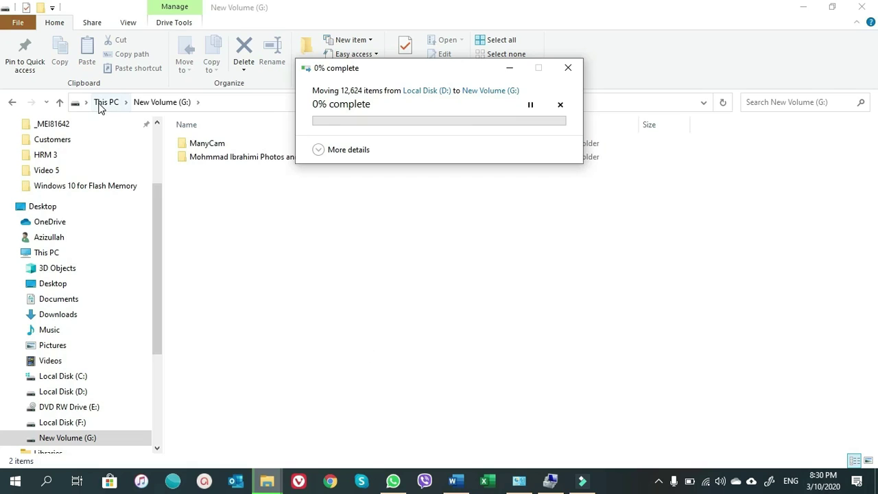
Step: Let the move finish and confirm Local Disk (D:) is now empty
left_click(12, 102)
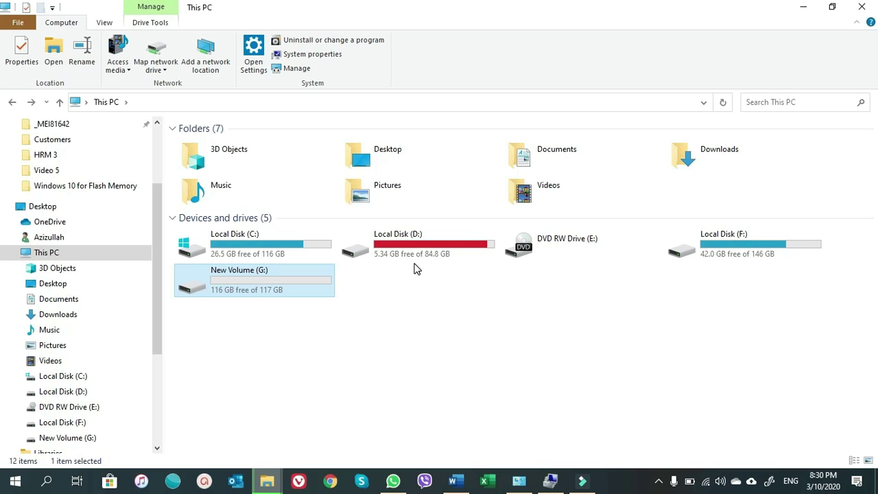
mouse_move(268, 481)
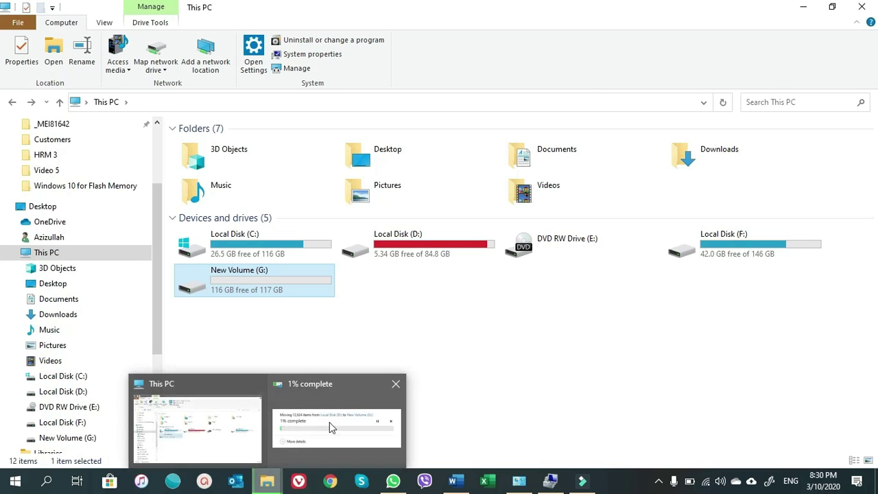
left_click(330, 422)
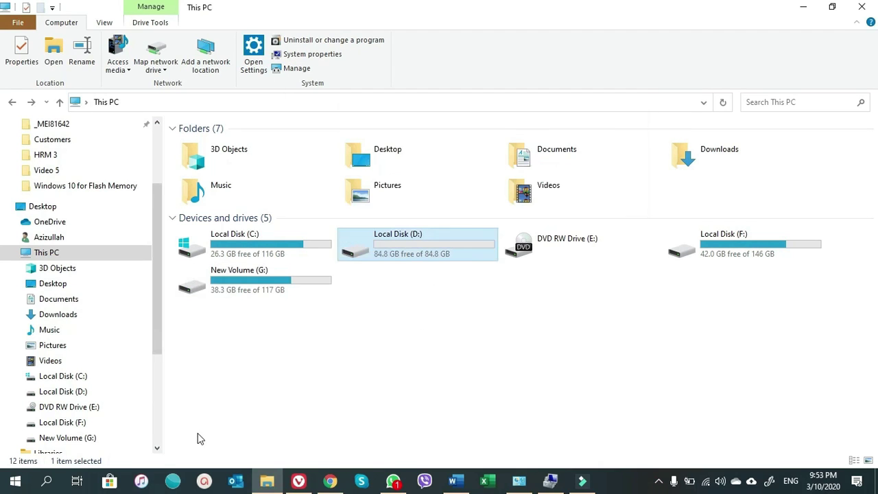
double_click(410, 244)
key("alt+Left")
left_click(551, 481)
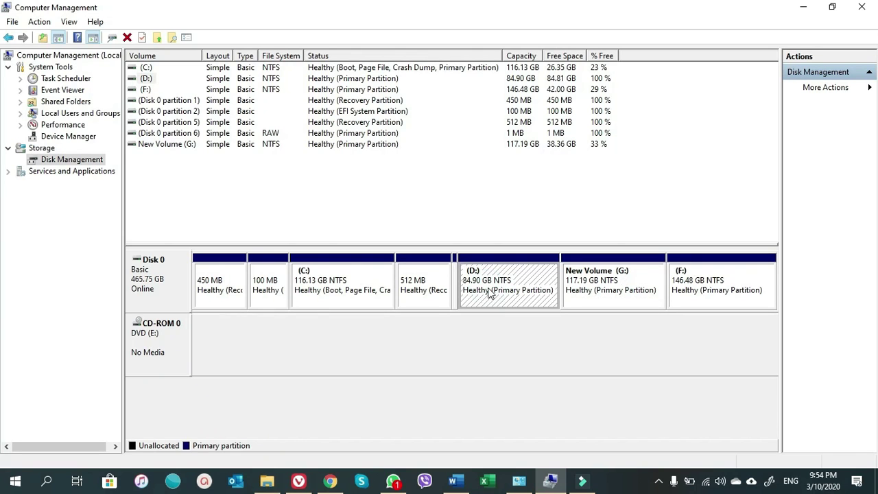
right_click(490, 294)
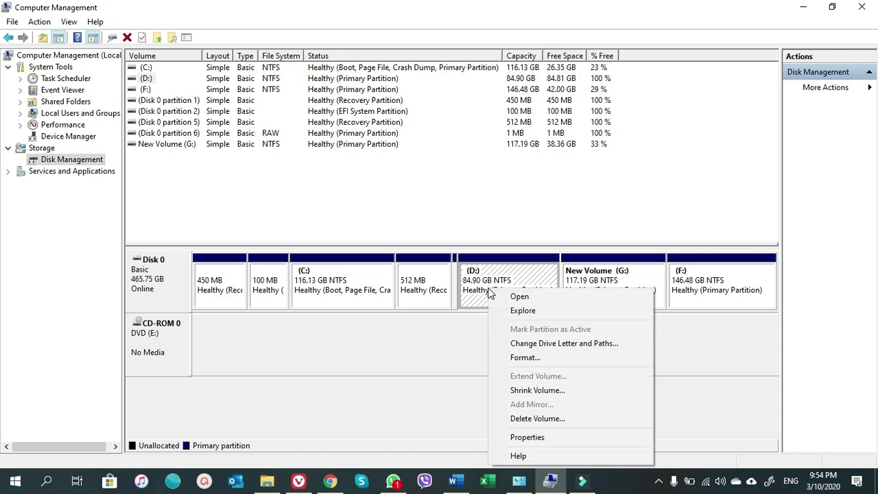
left_click(528, 419)
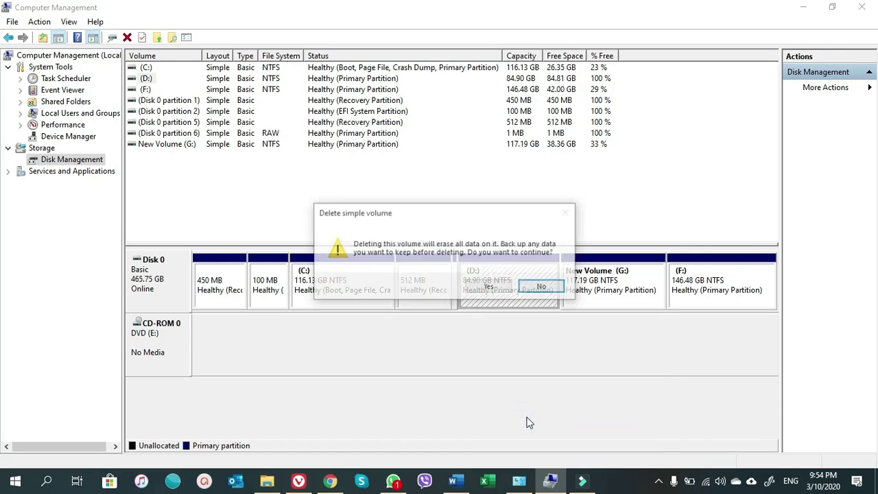
left_click(489, 287)
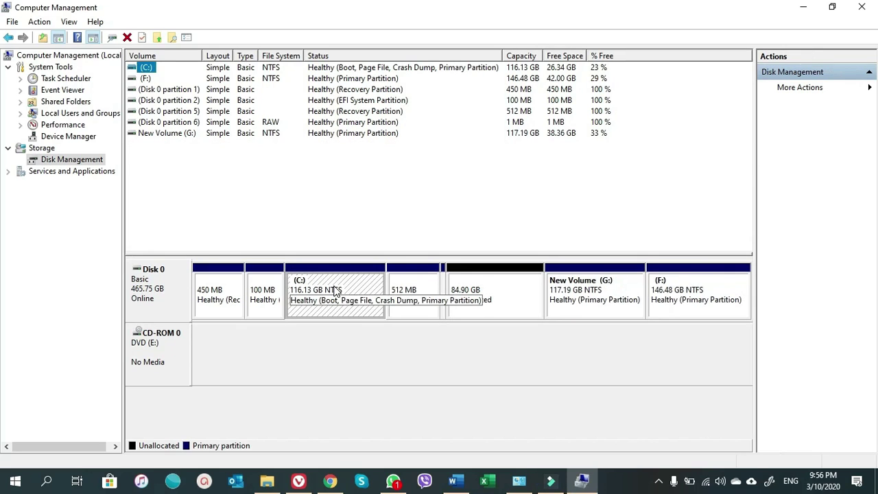
right_click(335, 289)
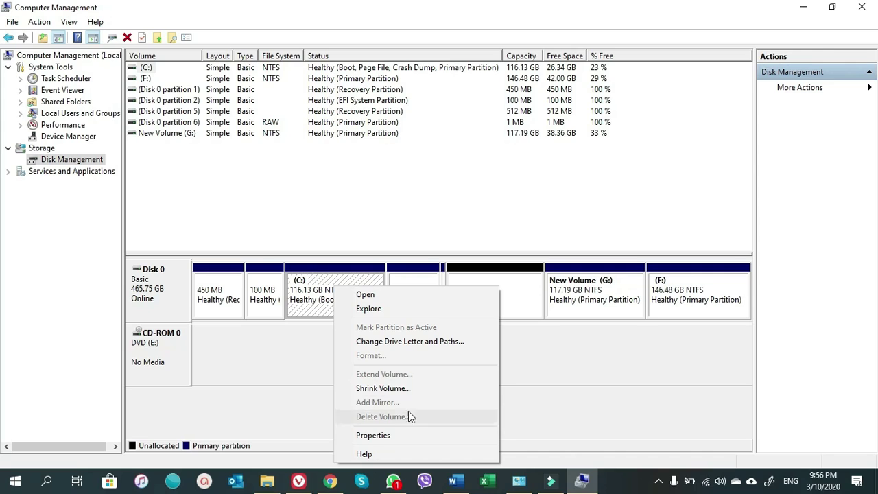
left_click(612, 363)
left_click(483, 300)
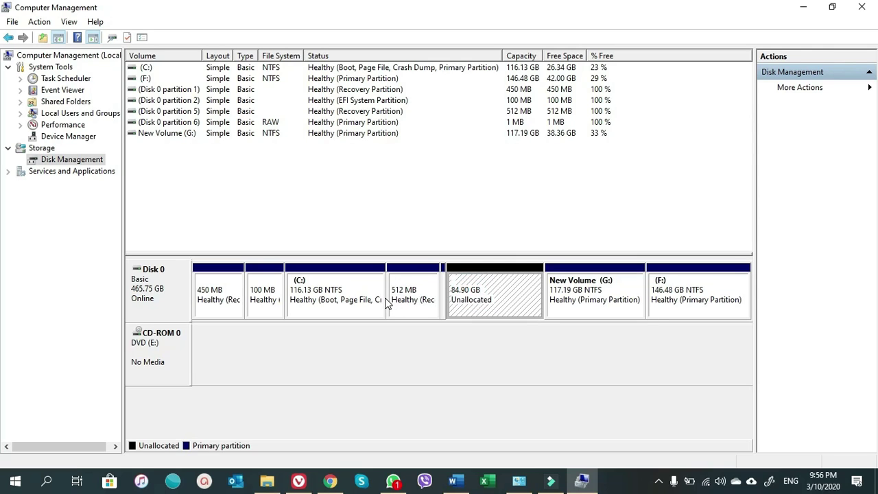
left_click(409, 268)
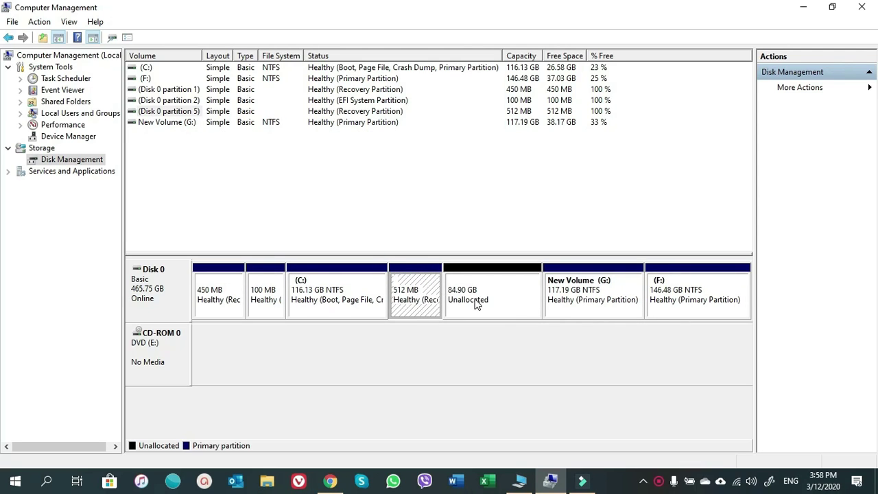
left_click(476, 301)
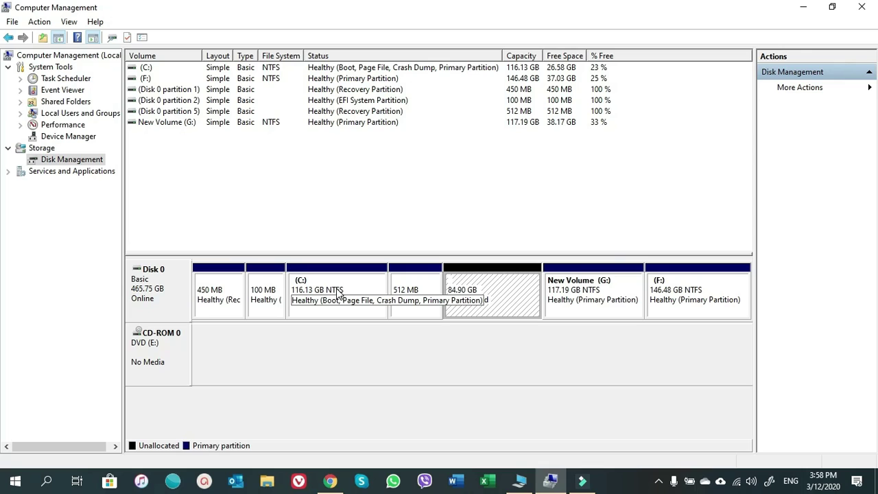
right_click(410, 291)
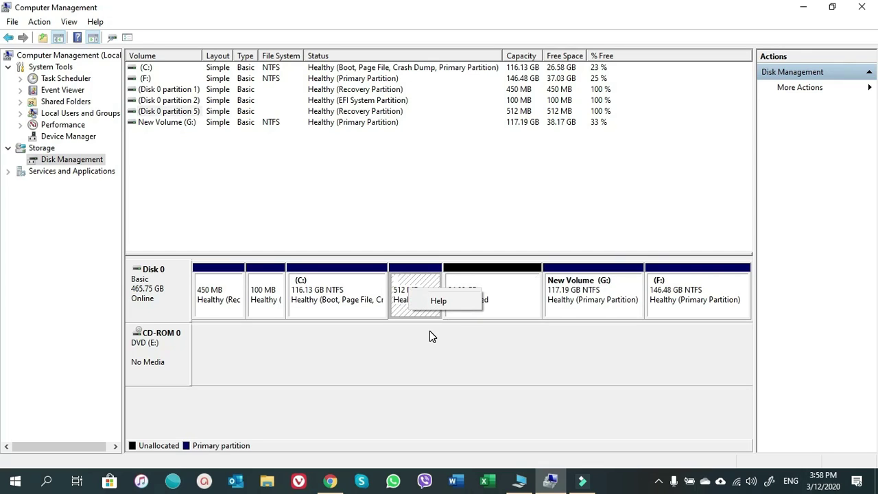
right_click(401, 283)
right_click(399, 284)
Step: Open Command Prompt as administrator, start diskpart and run list disk
key("super+s")
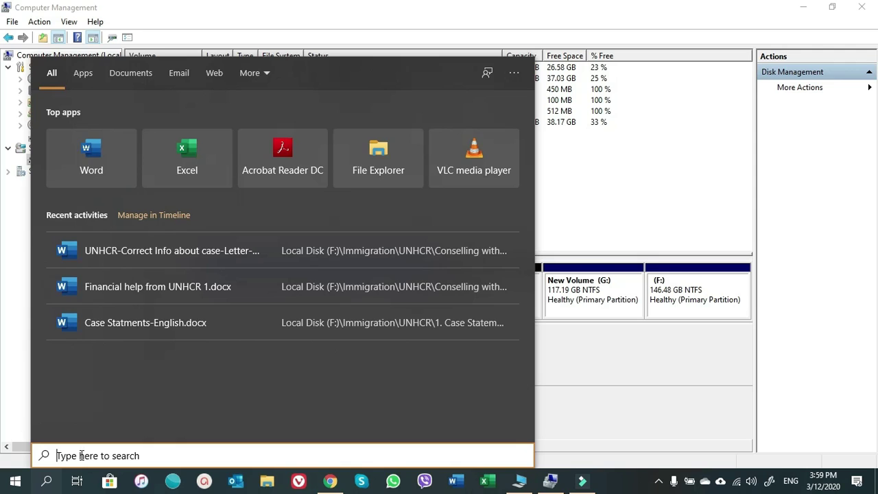
type("CMD")
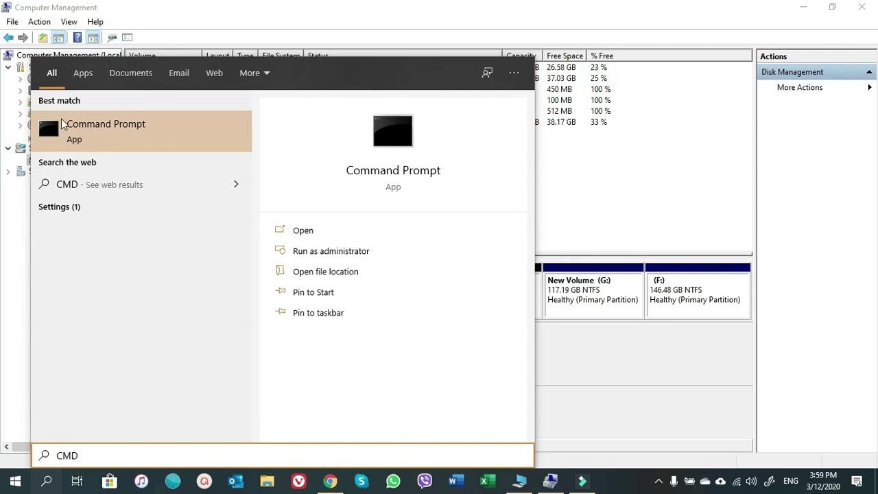
left_click(141, 140)
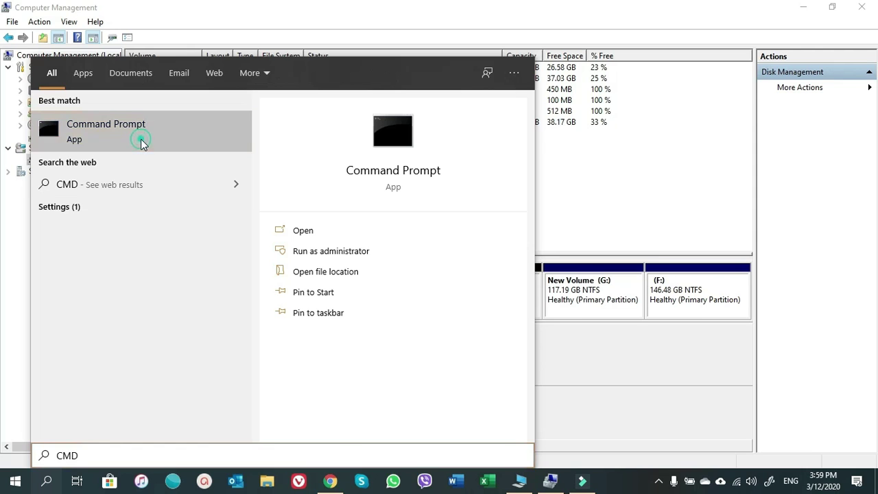
type("Di")
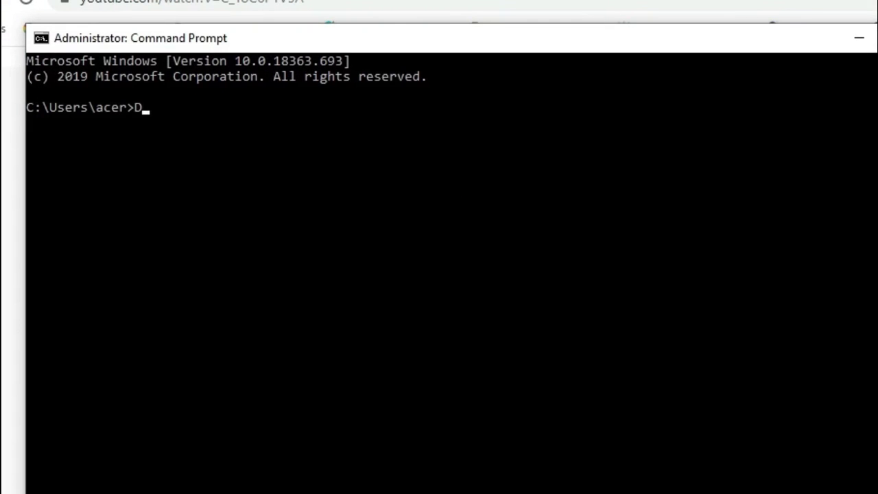
key("BackSpace")
key("BackSpace")
type("diskpart")
key("Return")
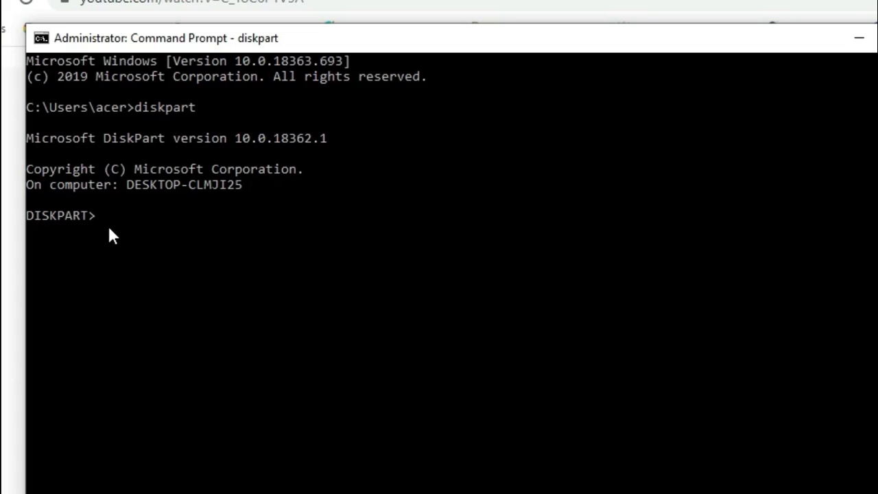
type("list disk")
key("Return")
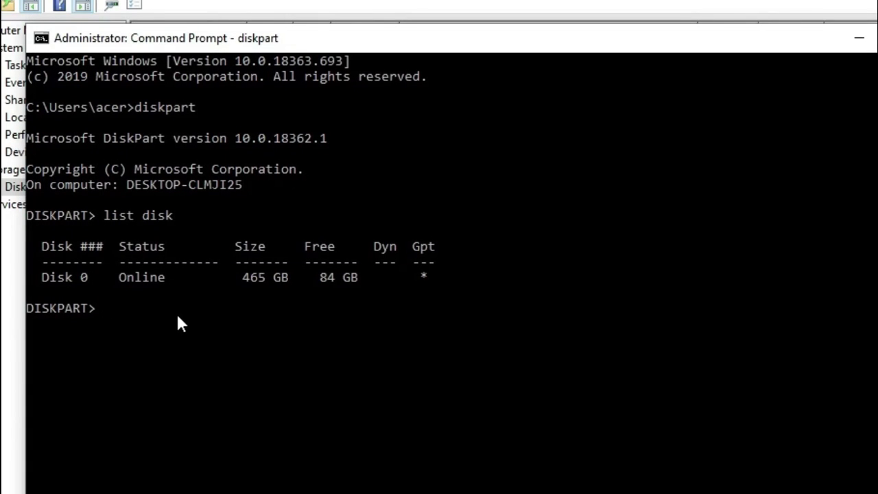
Step: Select disk 0, list its partitions and highlight the 512 MB Recovery Partition 5
type("select disk 0")
key("Return")
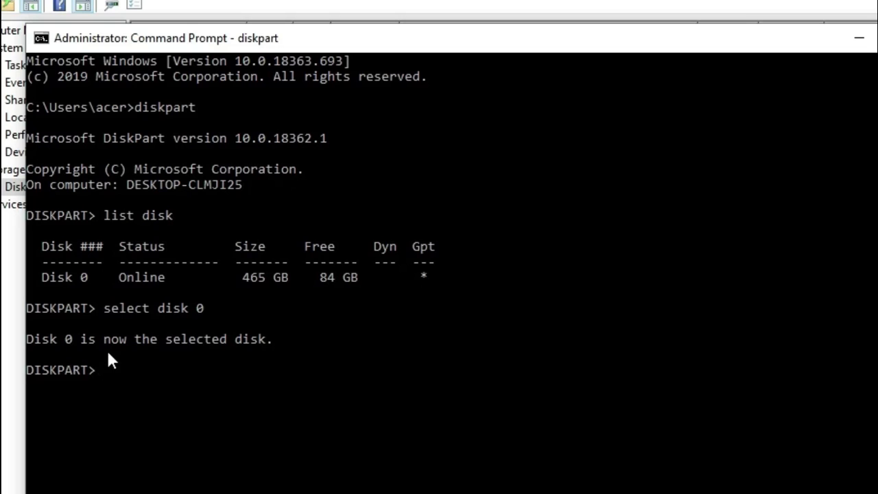
type("lit")
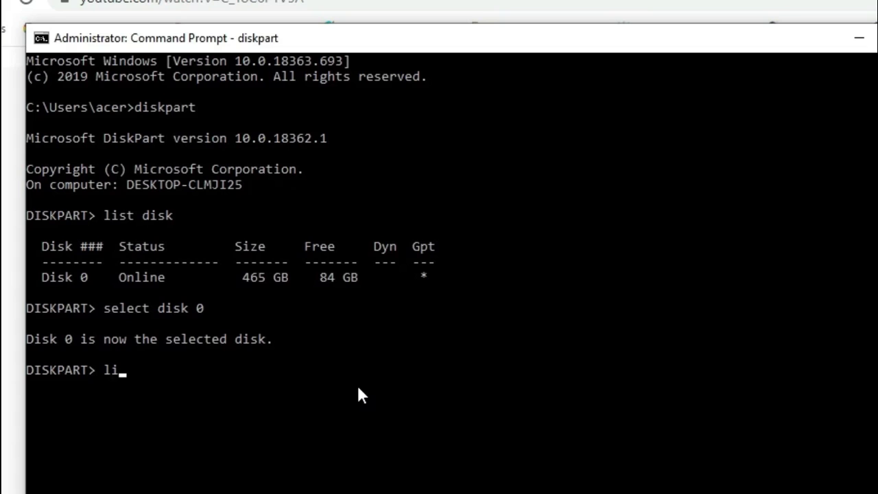
key("BackSpace")
type("st partition")
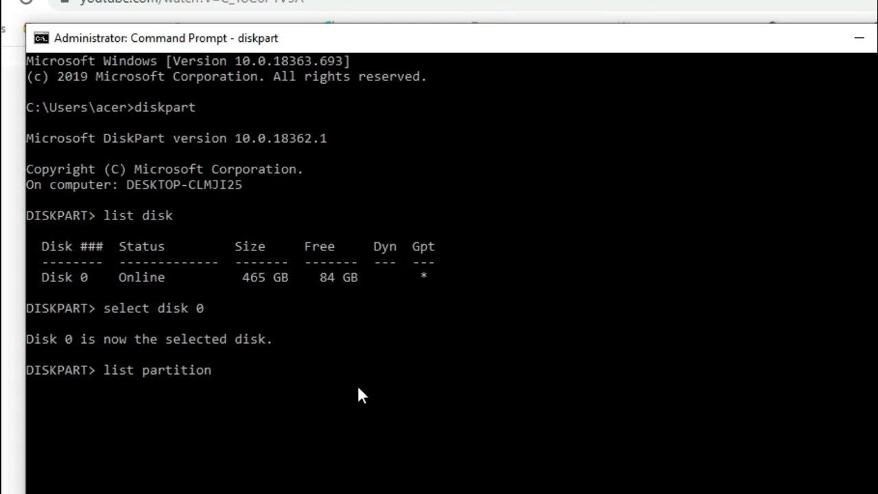
key("Return")
left_click(176, 292)
left_click_drag(54, 291, 348, 295)
left_click_drag(36, 289, 425, 295)
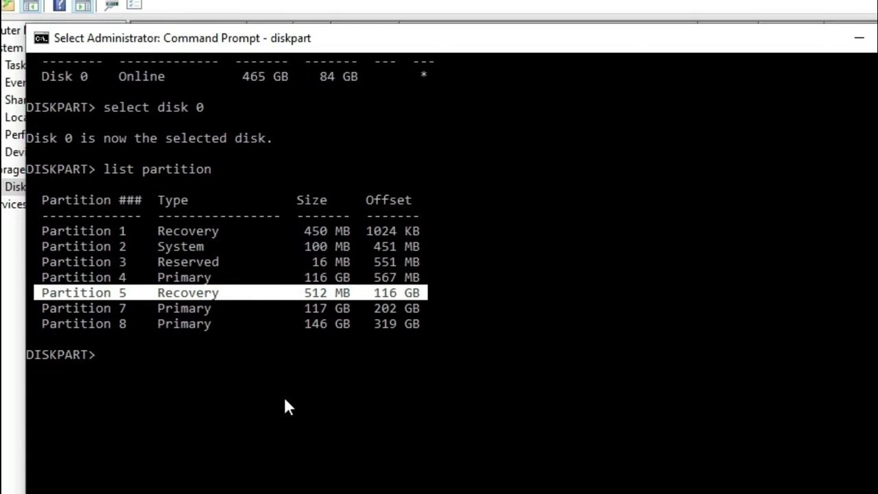
Step: Select partition 5 and force-delete it with delete partition override
type("select pa")
key("BackSpace")
type("partition 5")
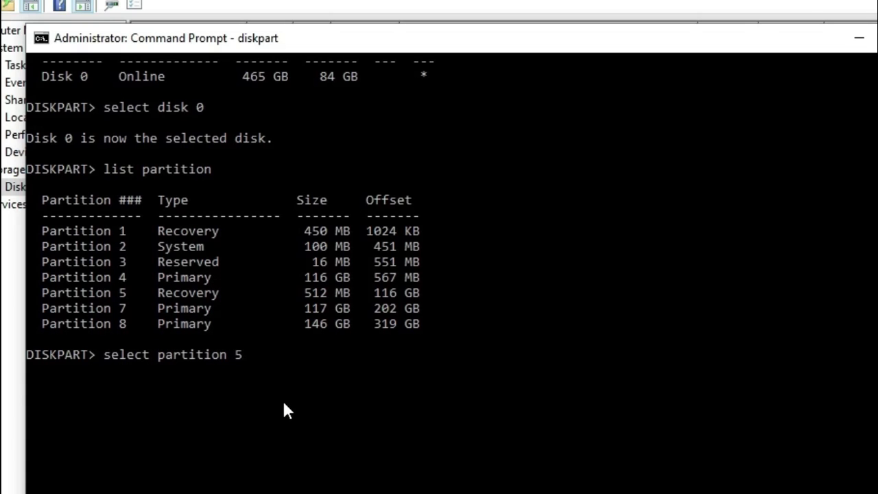
key("Return")
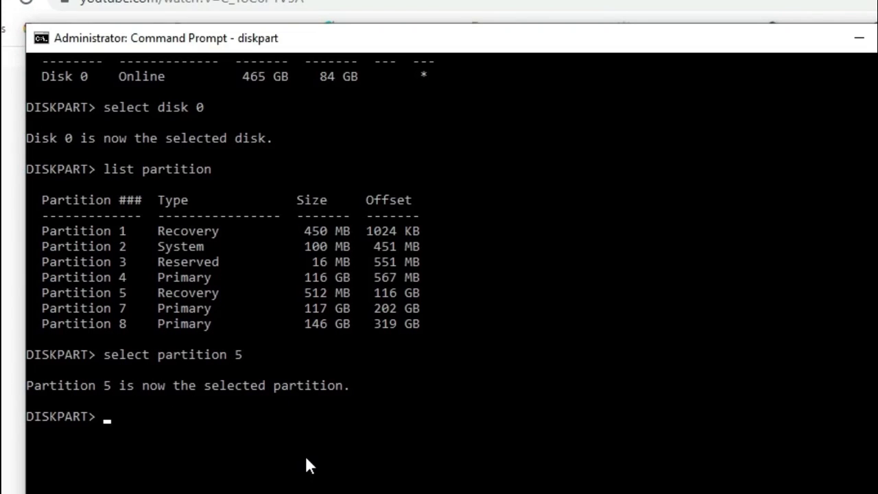
type("delete parti")
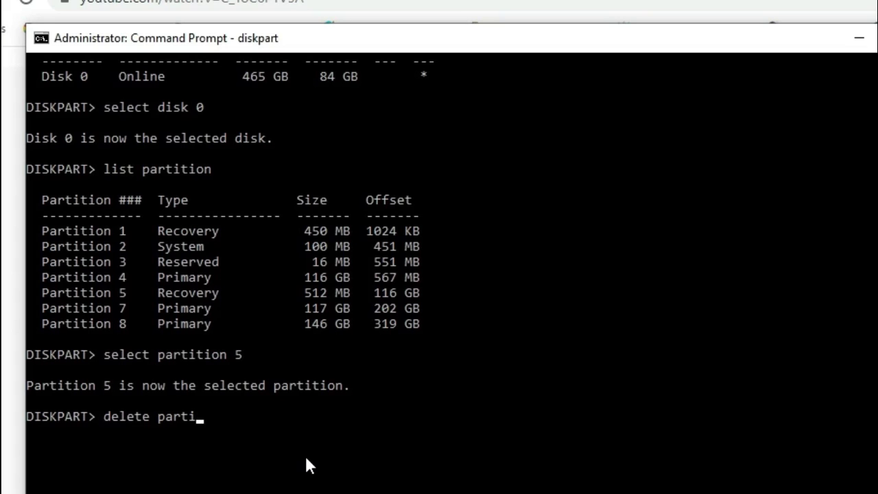
type("cion override")
key("Return")
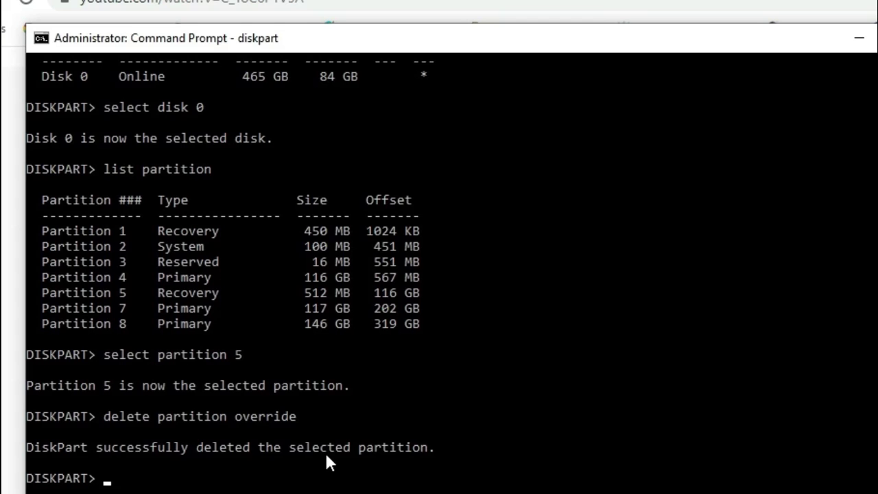
Step: Exit DiskPart and close the Command Prompt
type("exit")
key("Return")
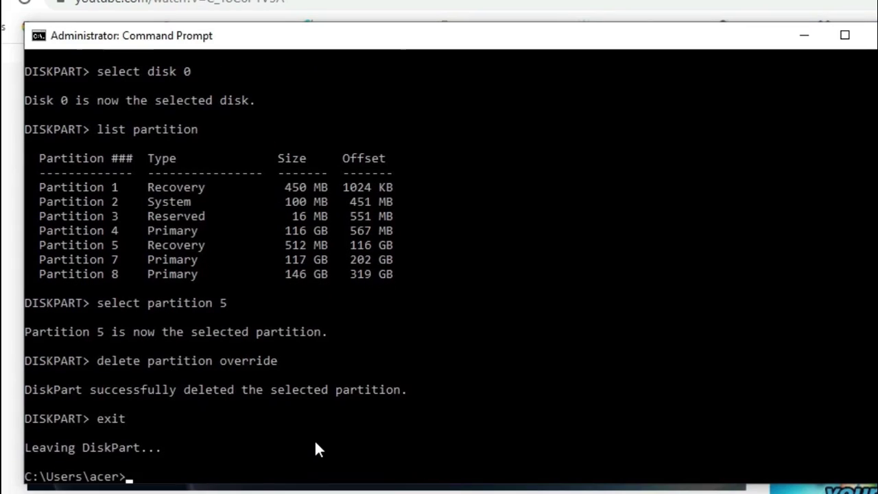
type("exit")
key("Return")
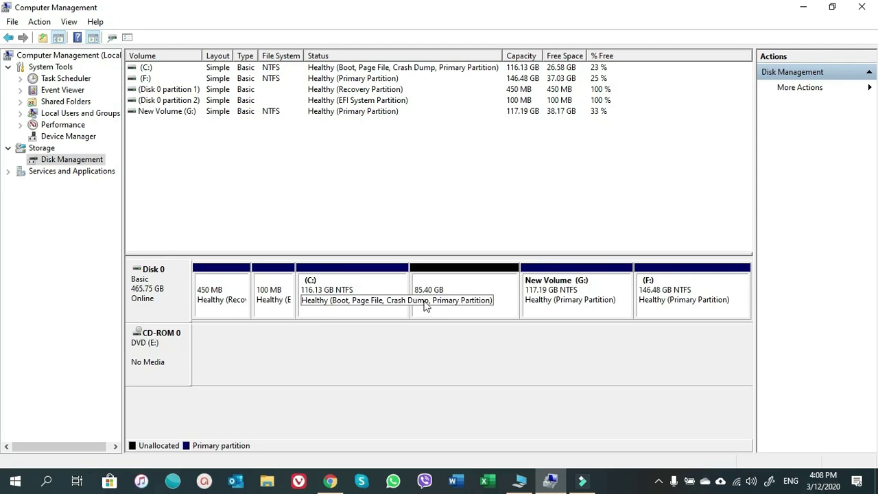
Step: Extend C: by 34000 MB to 149.34 GB with the Extend Volume wizard
right_click(343, 293)
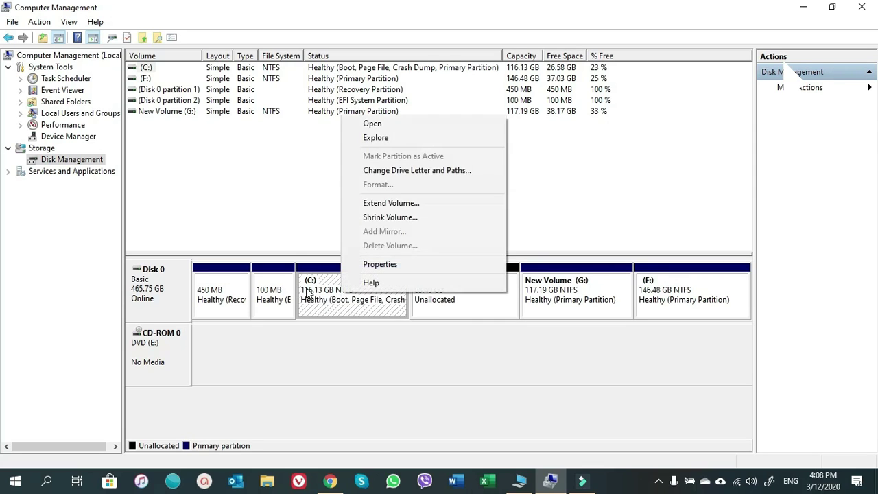
left_click(393, 204)
left_click(374, 309)
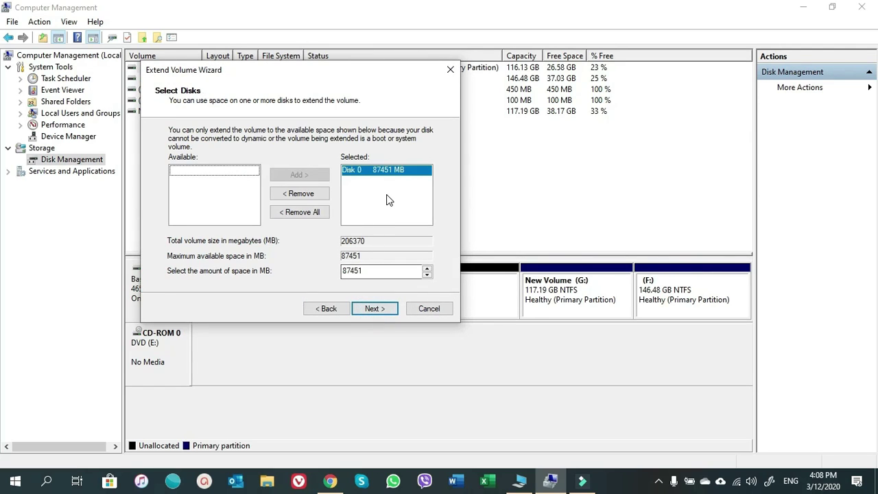
double_click(351, 270)
type("34")
type("000")
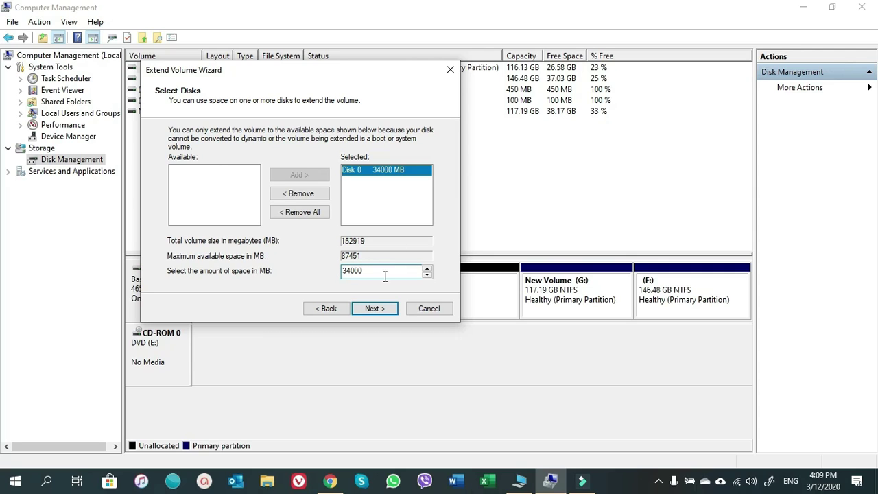
left_click(374, 308)
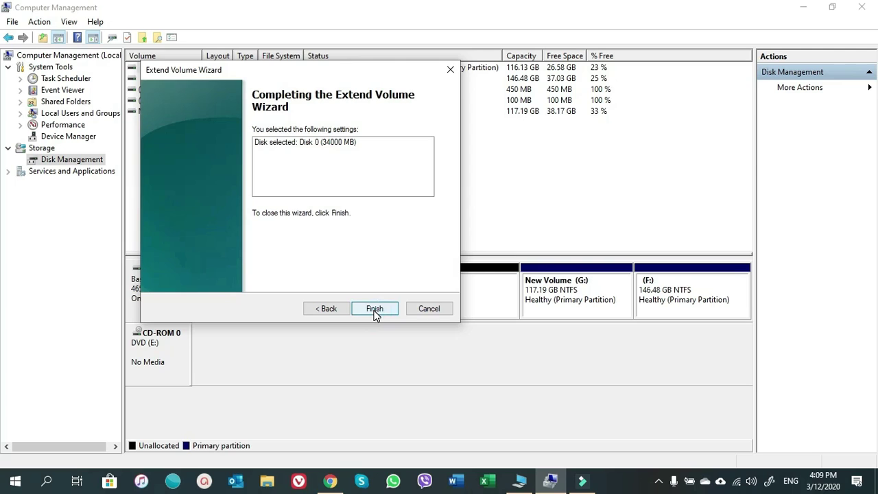
left_click(374, 310)
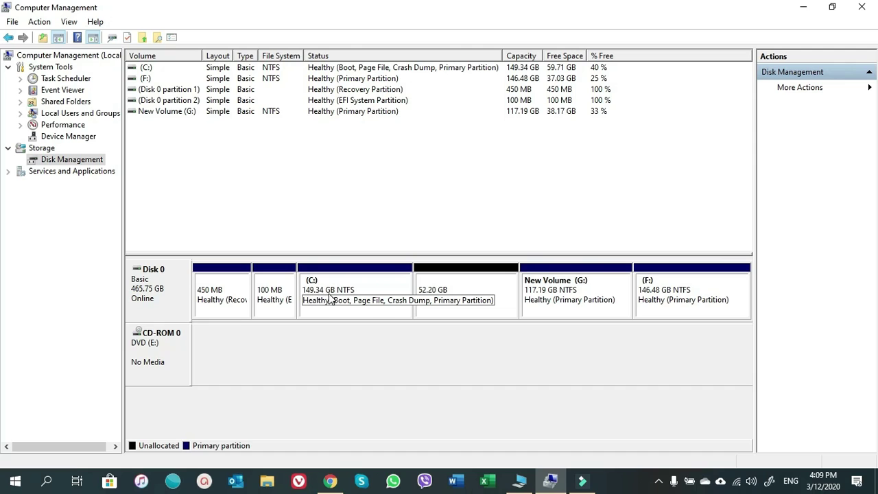
Step: Extend C: by another 10000 MB to 159.10 GB
right_click(350, 295)
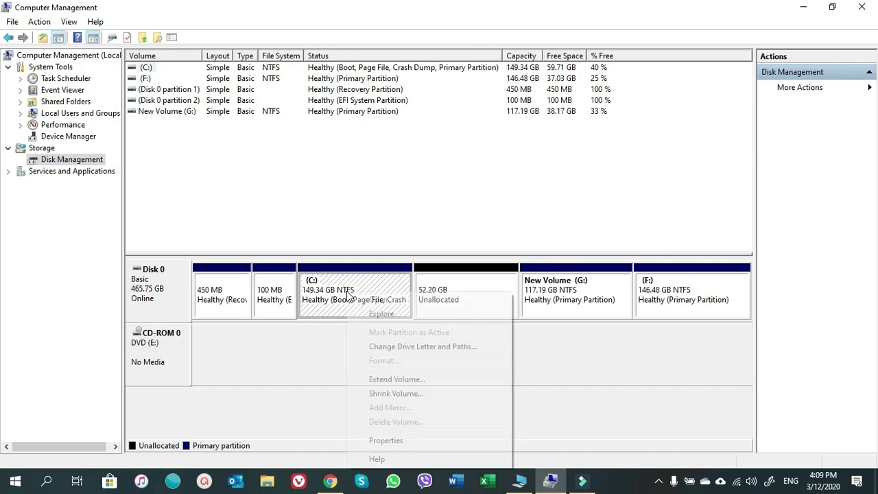
left_click(385, 378)
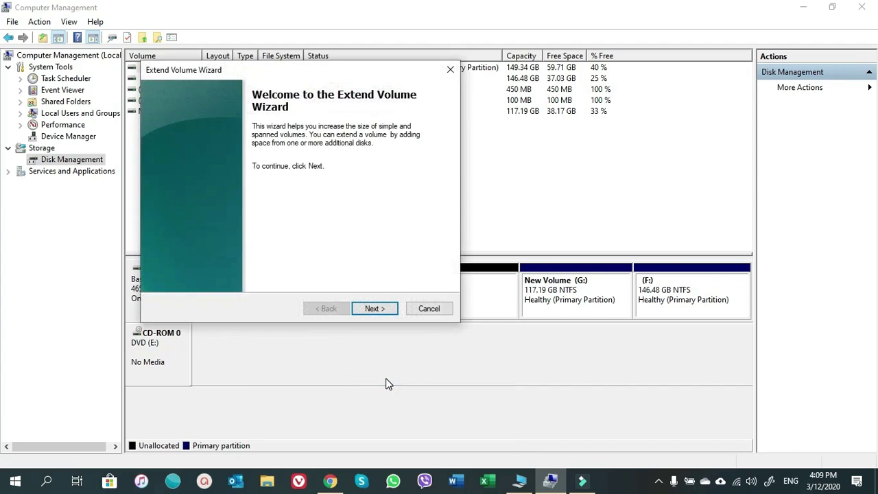
left_click(372, 309)
double_click(373, 271)
type("1")
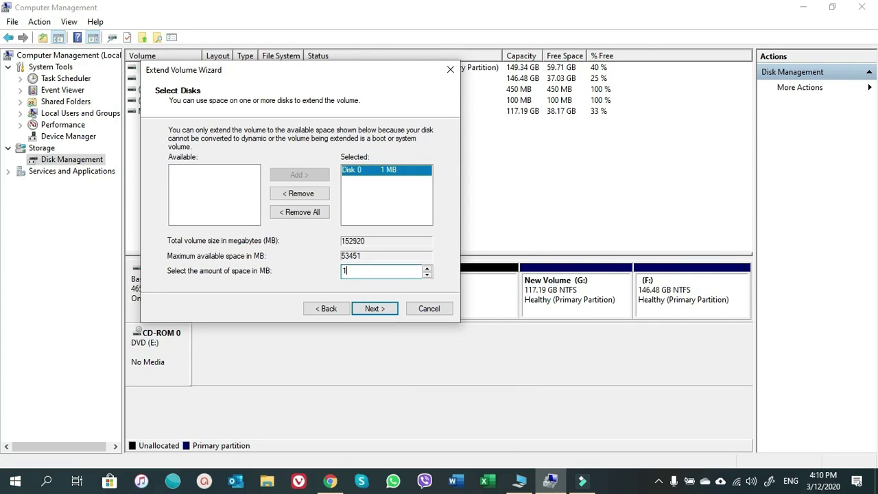
type("0000")
left_click(373, 309)
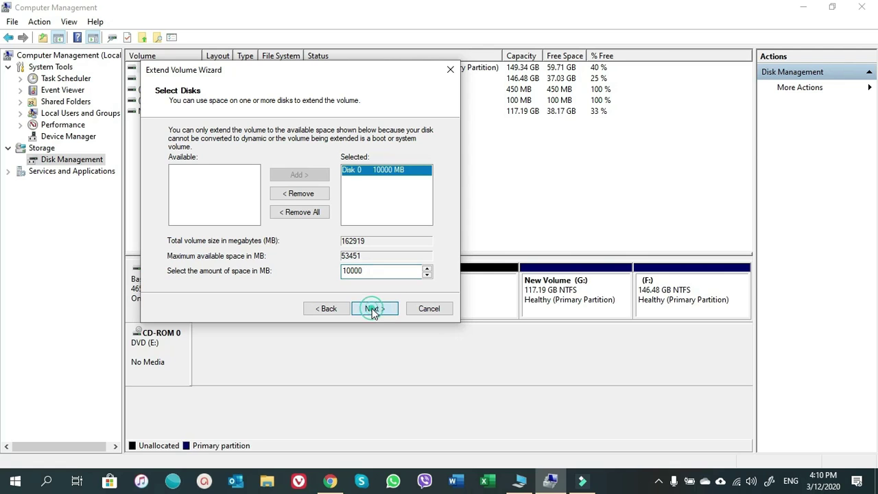
left_click(371, 309)
Step: Check the sizes of the 42.43 GB unallocated space and C:
left_click(453, 295)
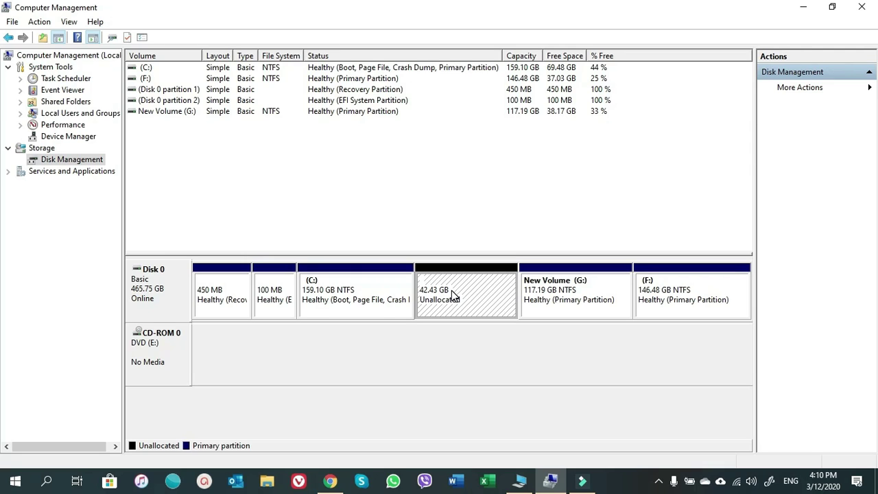
left_click(331, 309)
left_click(453, 295)
Step: Create a full-size 42.43 GB NTFS volume labelled New Volume with drive letter D from the unallocated space
right_click(454, 297)
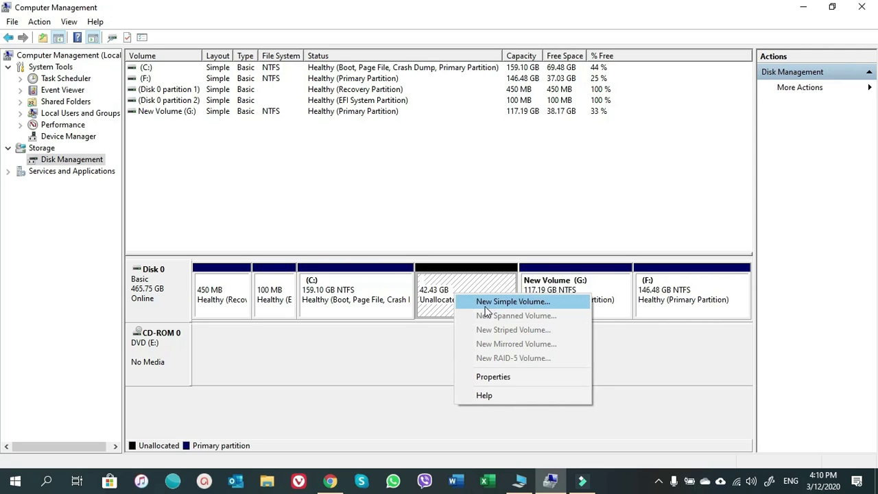
left_click(485, 306)
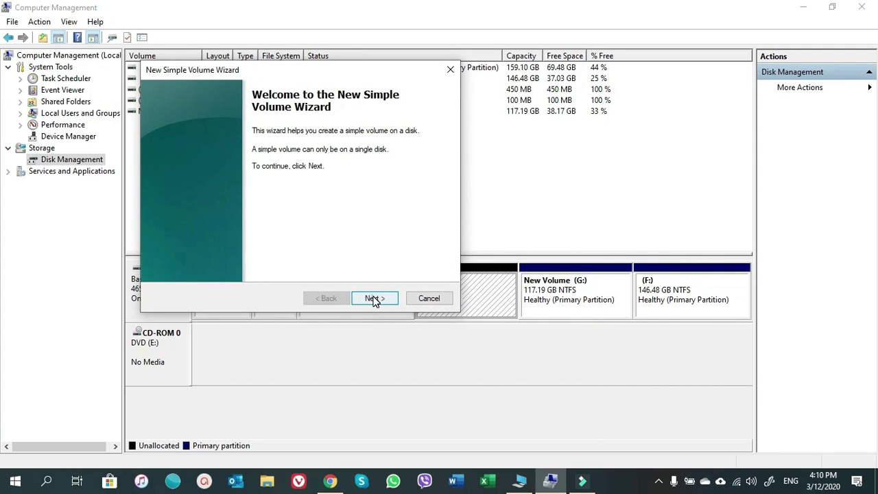
left_click(372, 299)
left_click(374, 299)
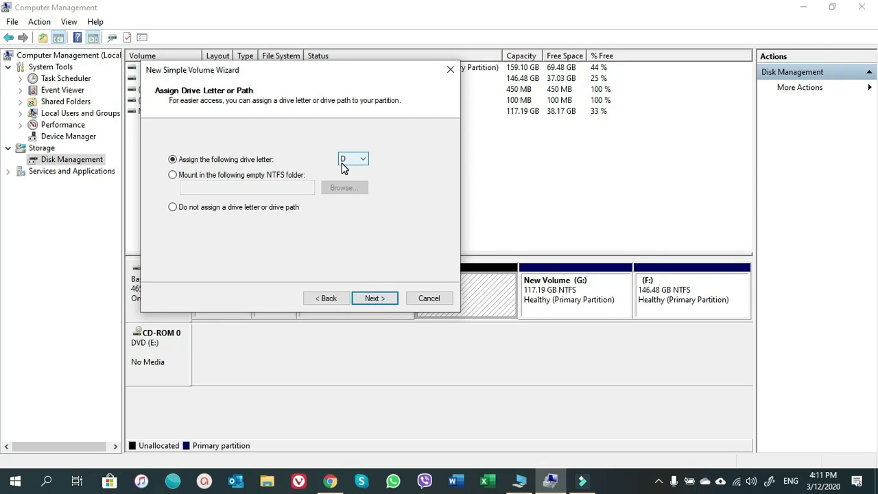
left_click(374, 300)
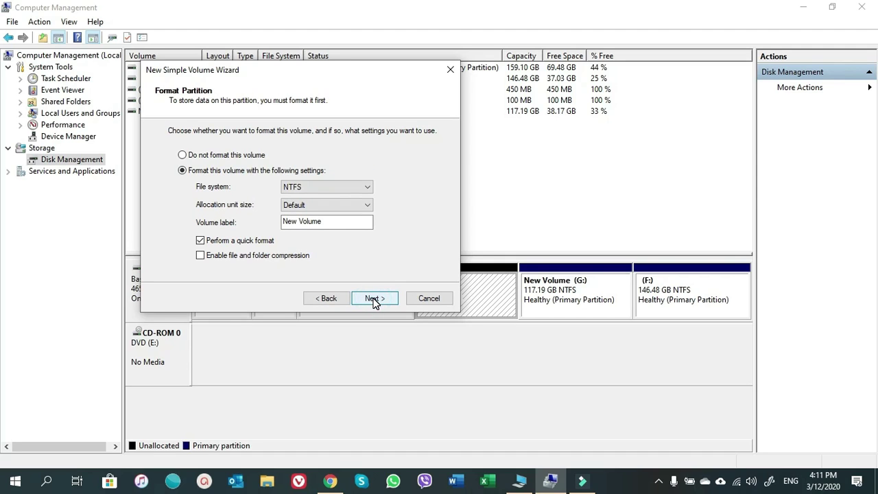
left_click(374, 300)
left_click(374, 300)
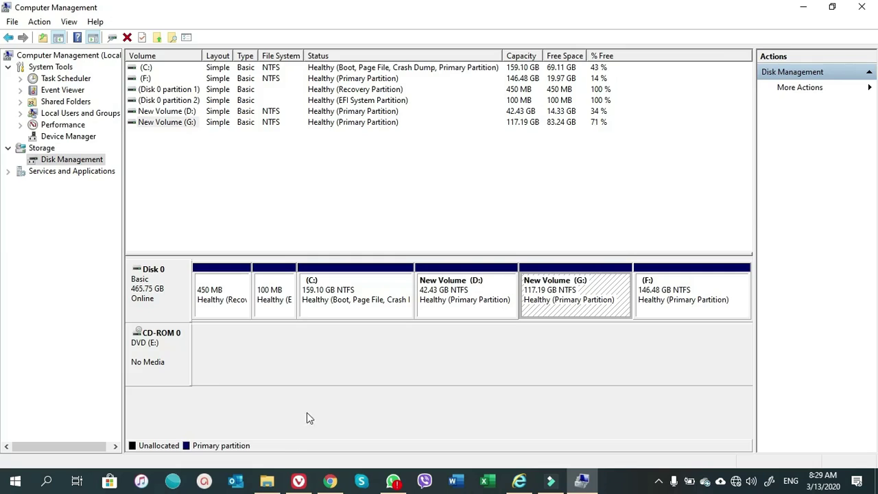
Step: Launch Computer Management from This PC's Manage option and maximize it
left_click(267, 480)
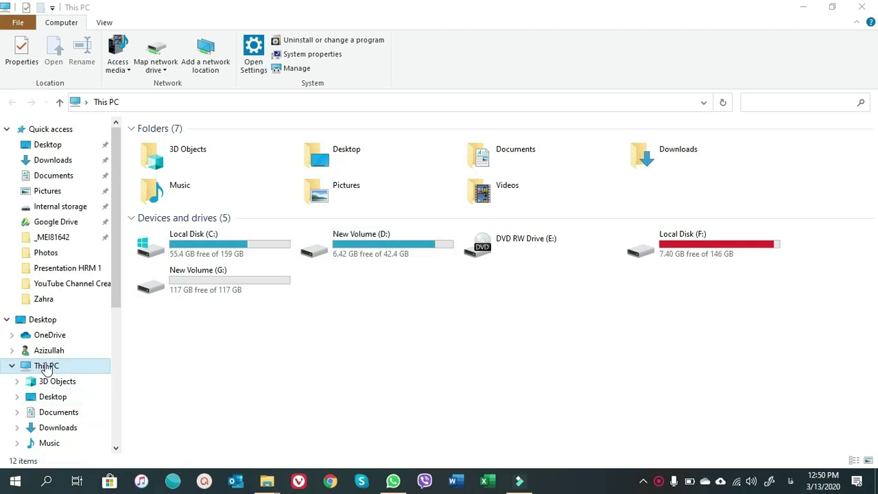
right_click(41, 370)
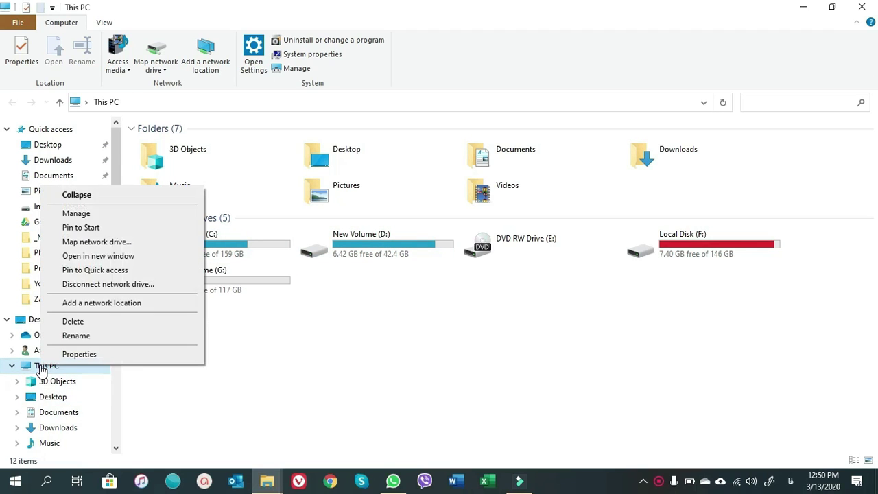
left_click(104, 195)
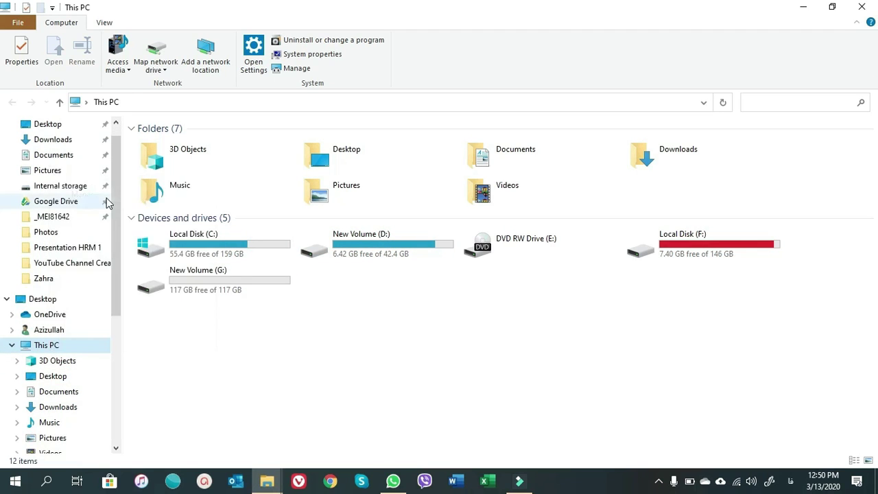
left_click(603, 19)
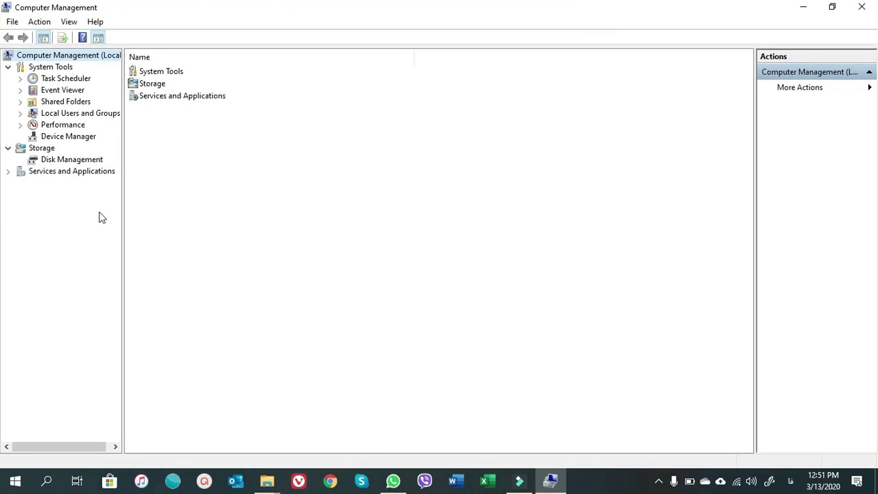
Step: In Disk Management, delete the G: volume and its data
left_click(55, 162)
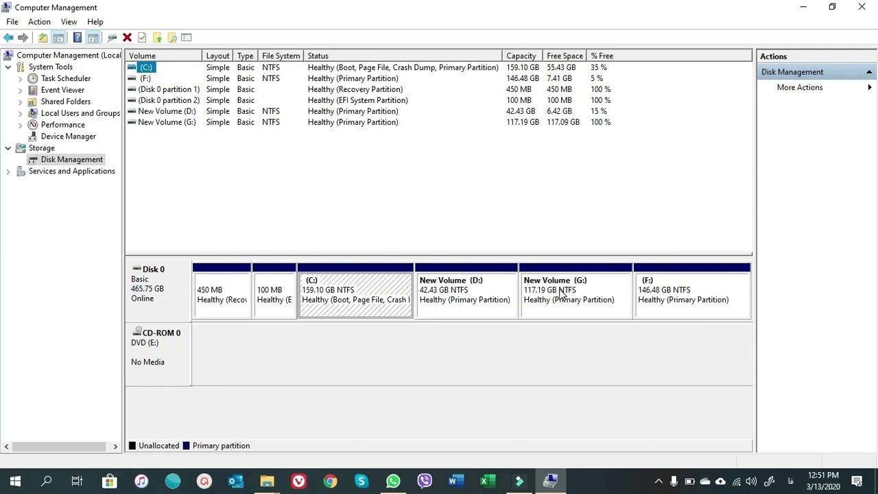
right_click(561, 295)
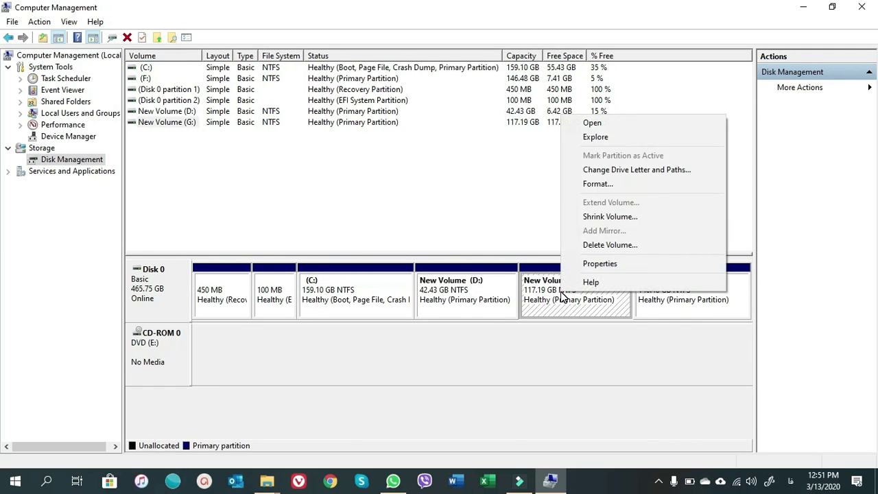
left_click(610, 245)
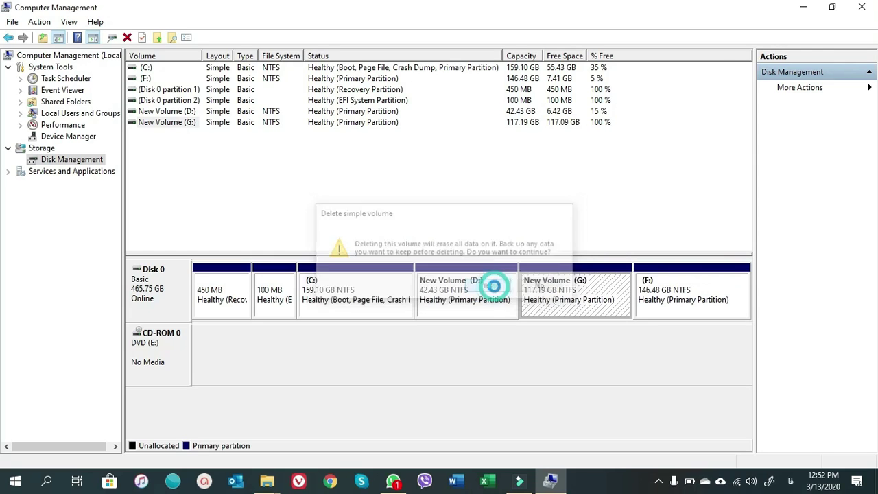
left_click(491, 286)
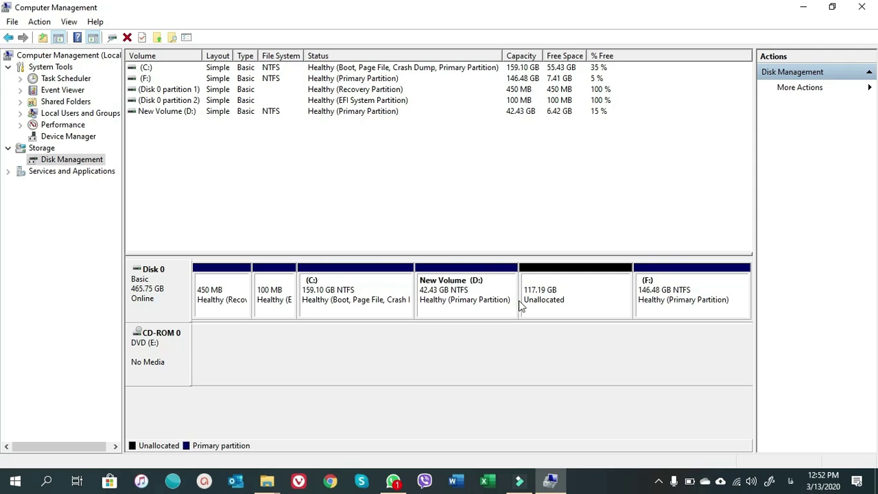
Step: Extend D: by all 120000 MB of freed space, reaching 159.62 GB
right_click(466, 296)
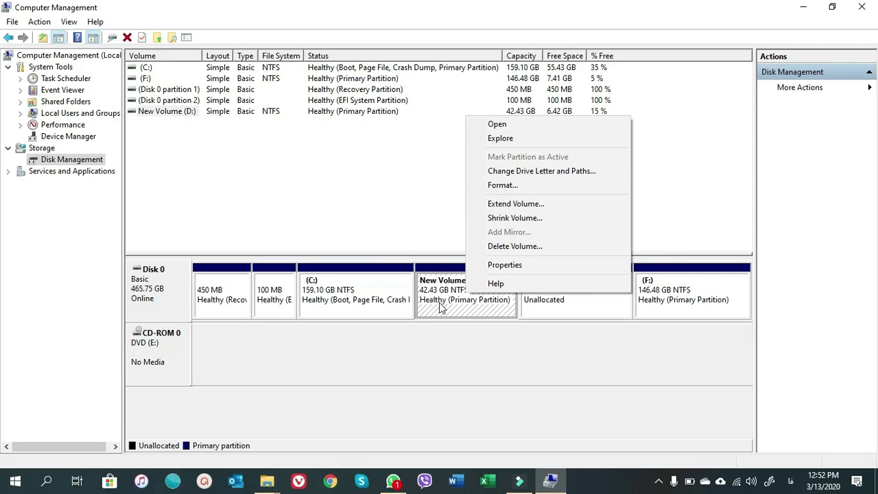
left_click(523, 207)
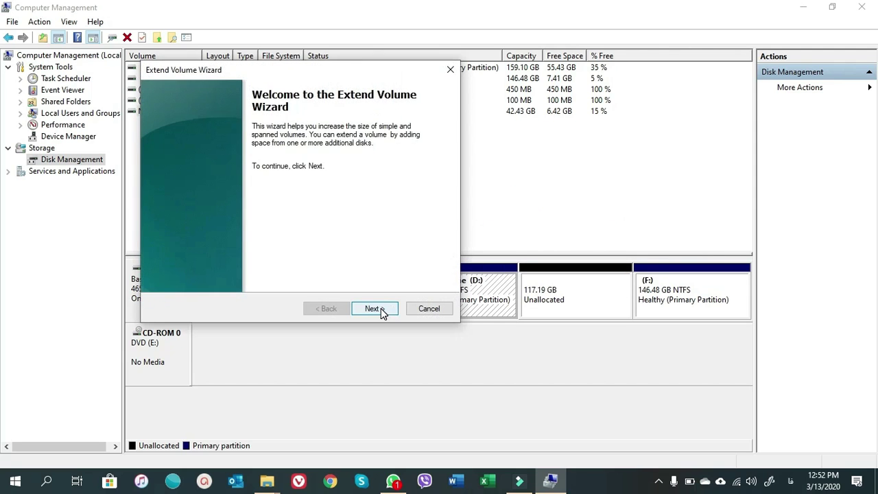
left_click(381, 310)
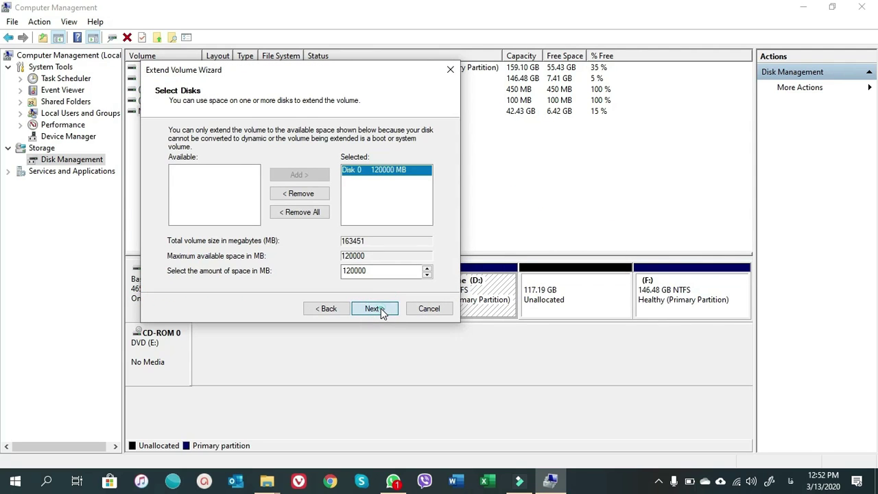
left_click(381, 310)
left_click(381, 310)
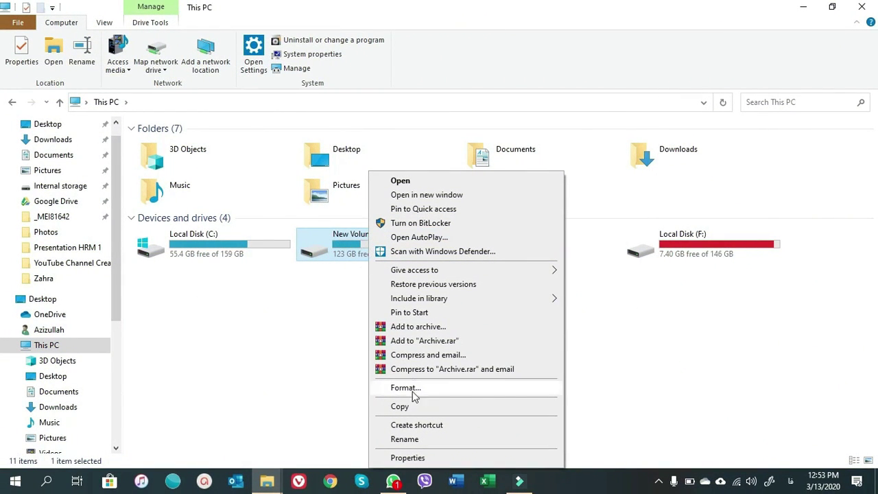
Step: Rename the 159 GB New Volume (D:) drive in This PC to 'My Data'
left_click(405, 439)
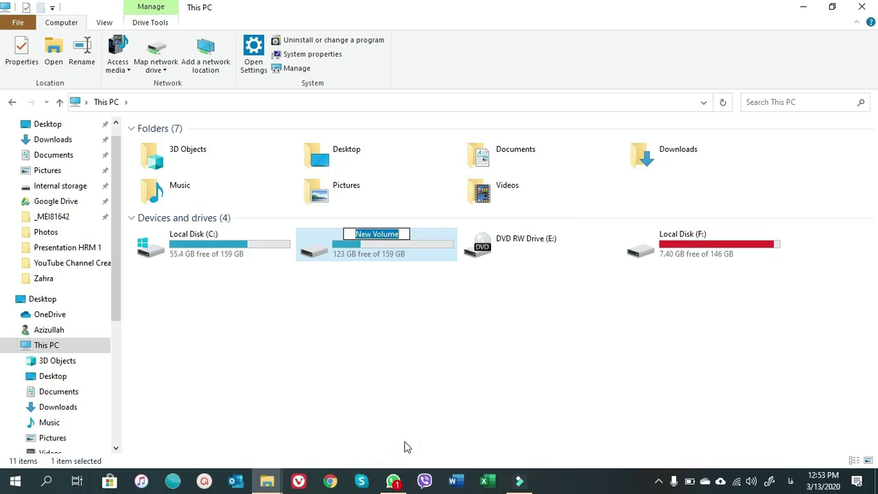
type("M")
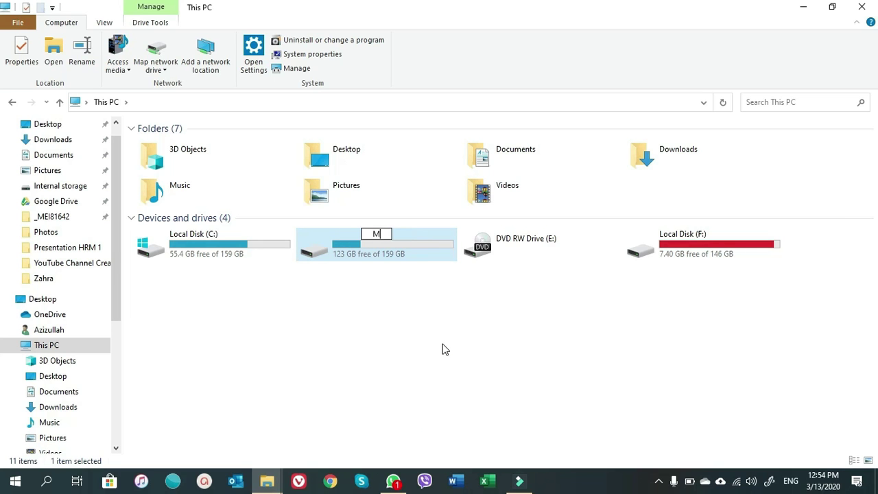
type("y Data")
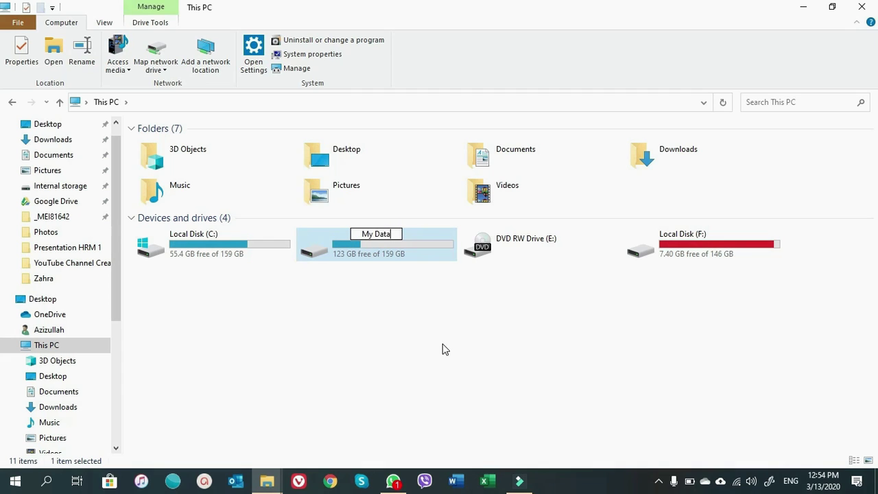